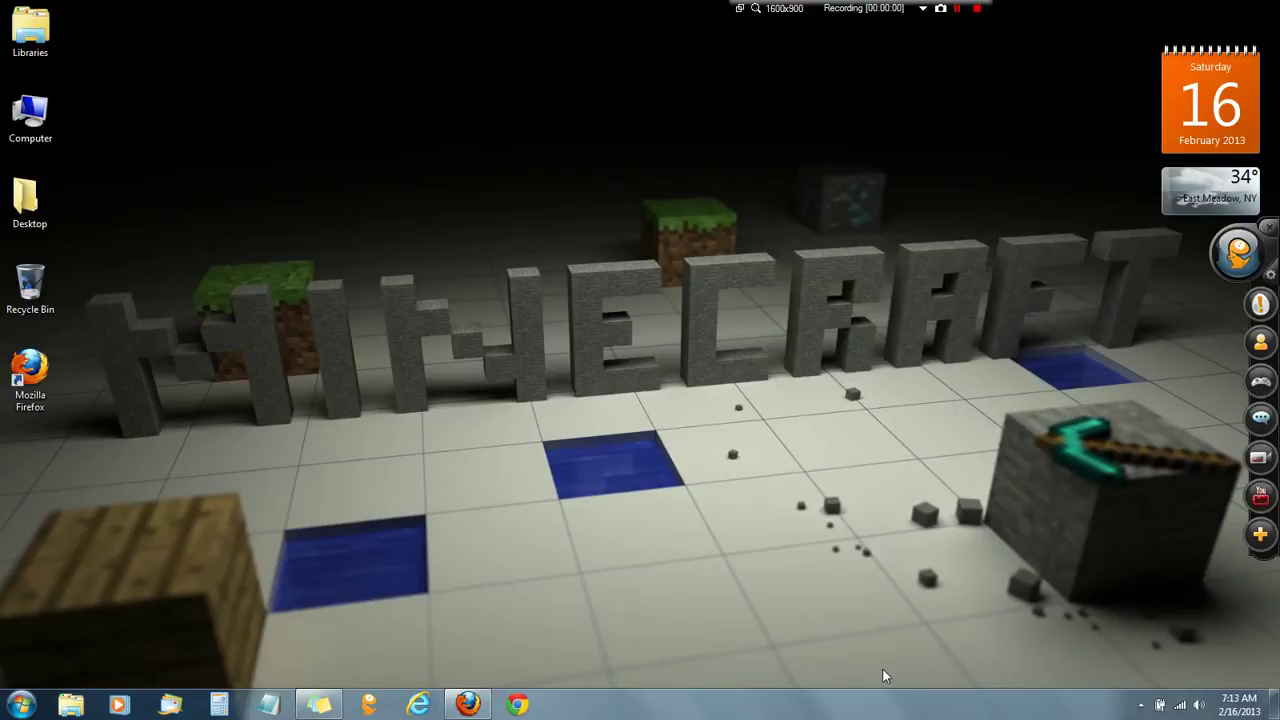
# - Switch to Firefox and open the YouTube home page
pyautogui.moveTo(620, 135); pyautogui.dragTo(954, 690)
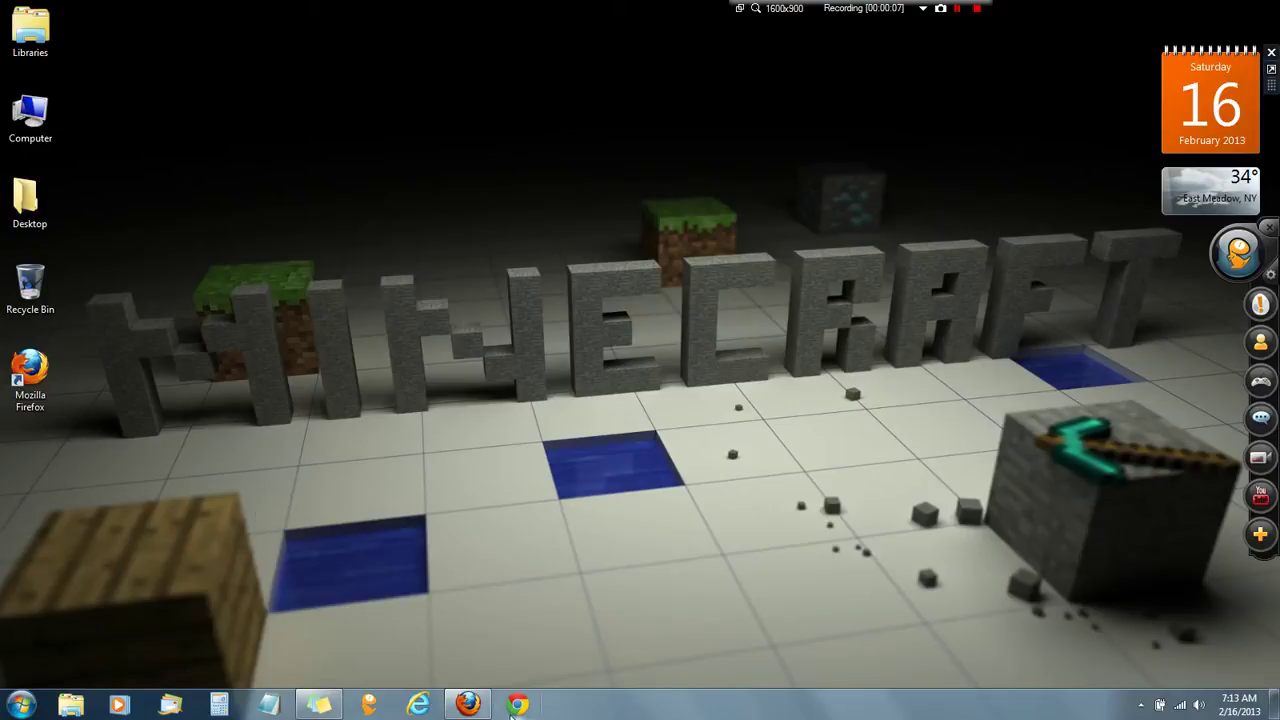
pyautogui.moveTo(467, 705)
pyautogui.click(466, 612)
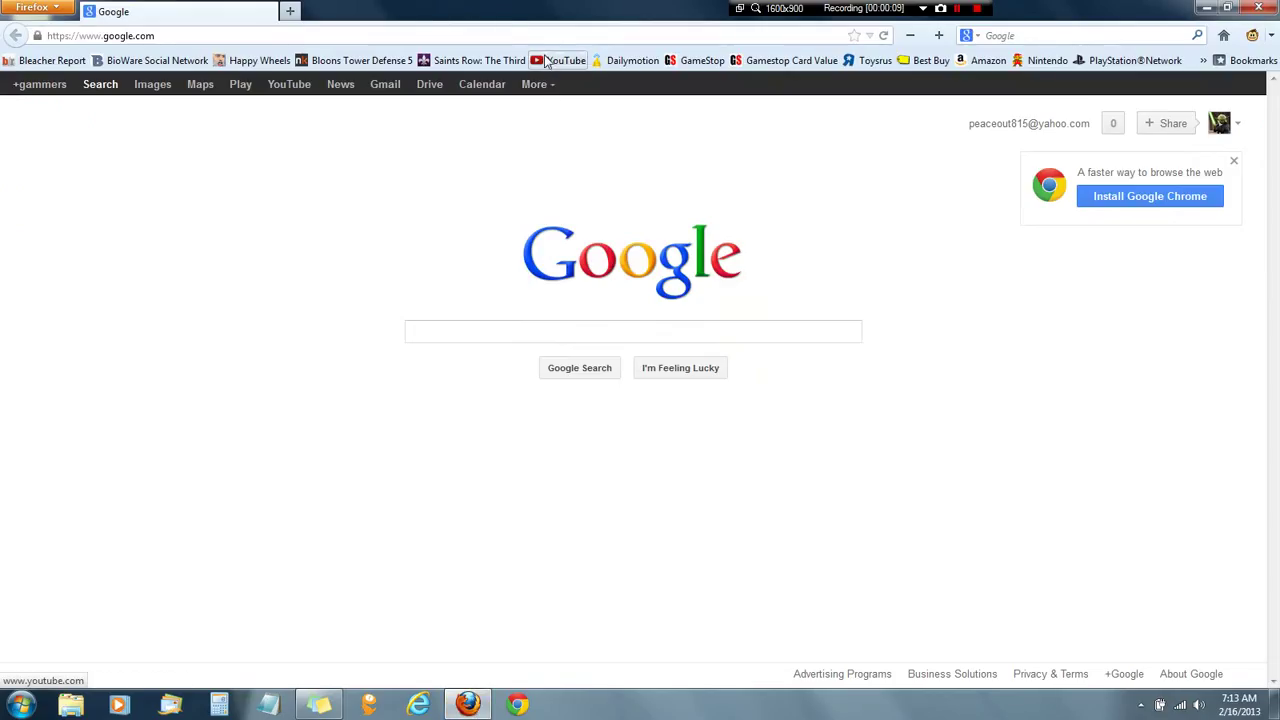
pyautogui.click(548, 62)
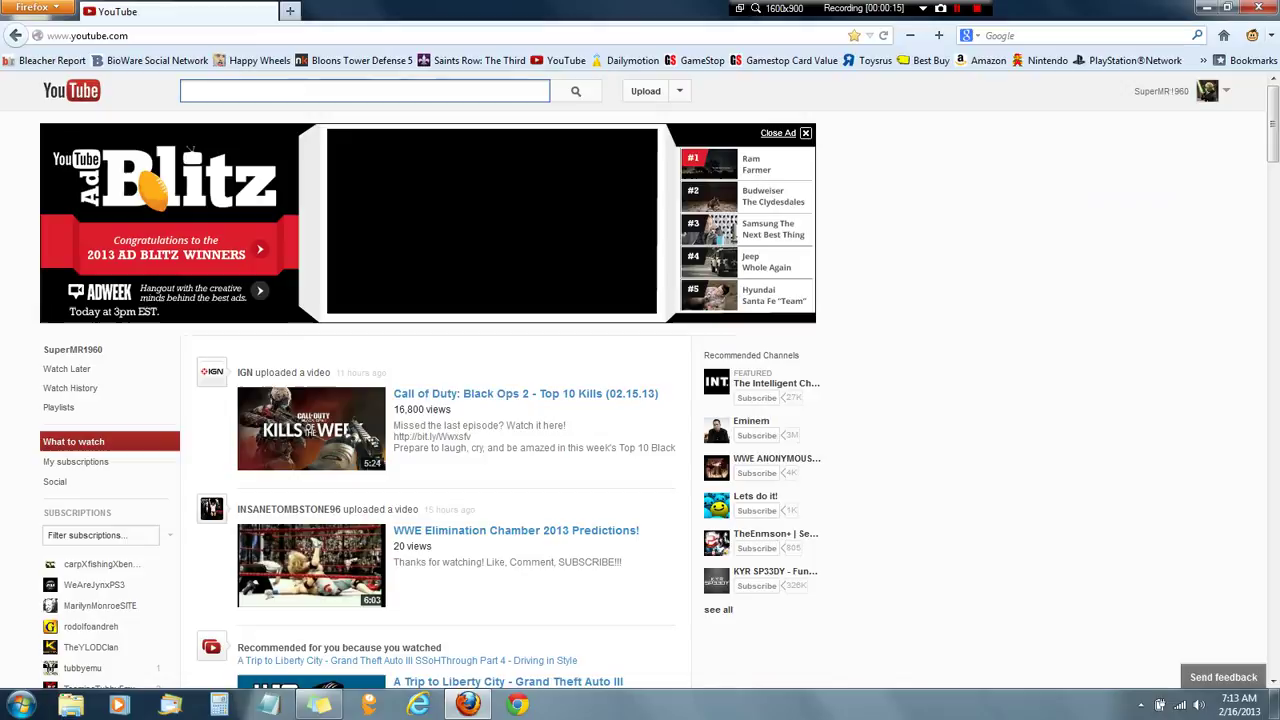
# - Go to the signed-in account's channel page and open its uploaded video "How to make a playlist public"
pyautogui.click(1205, 90)
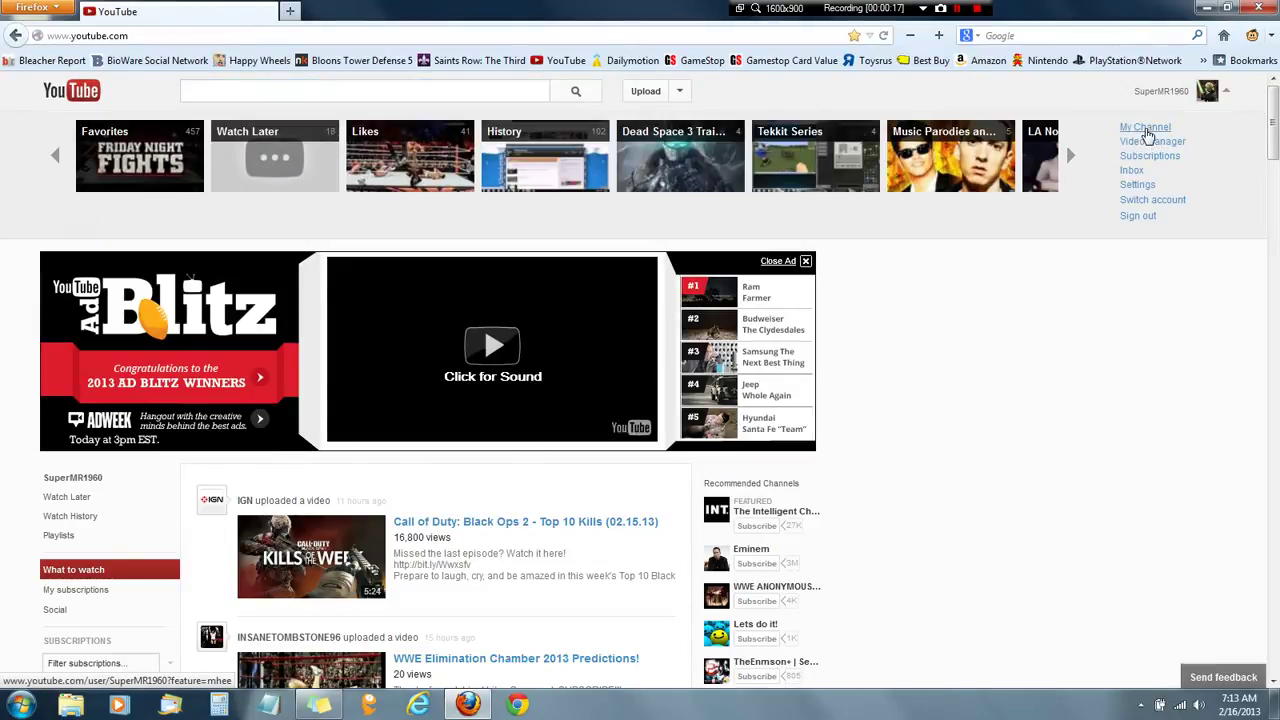
pyautogui.click(1148, 128)
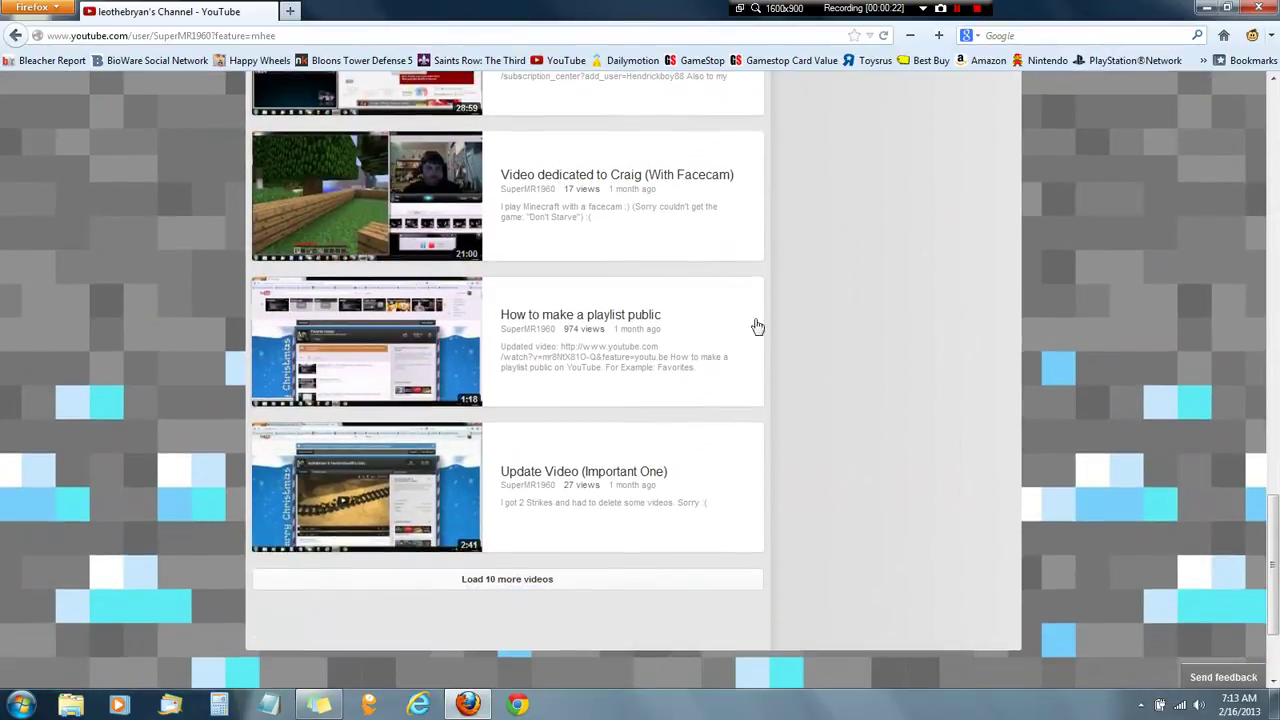
pyautogui.click(732, 336)
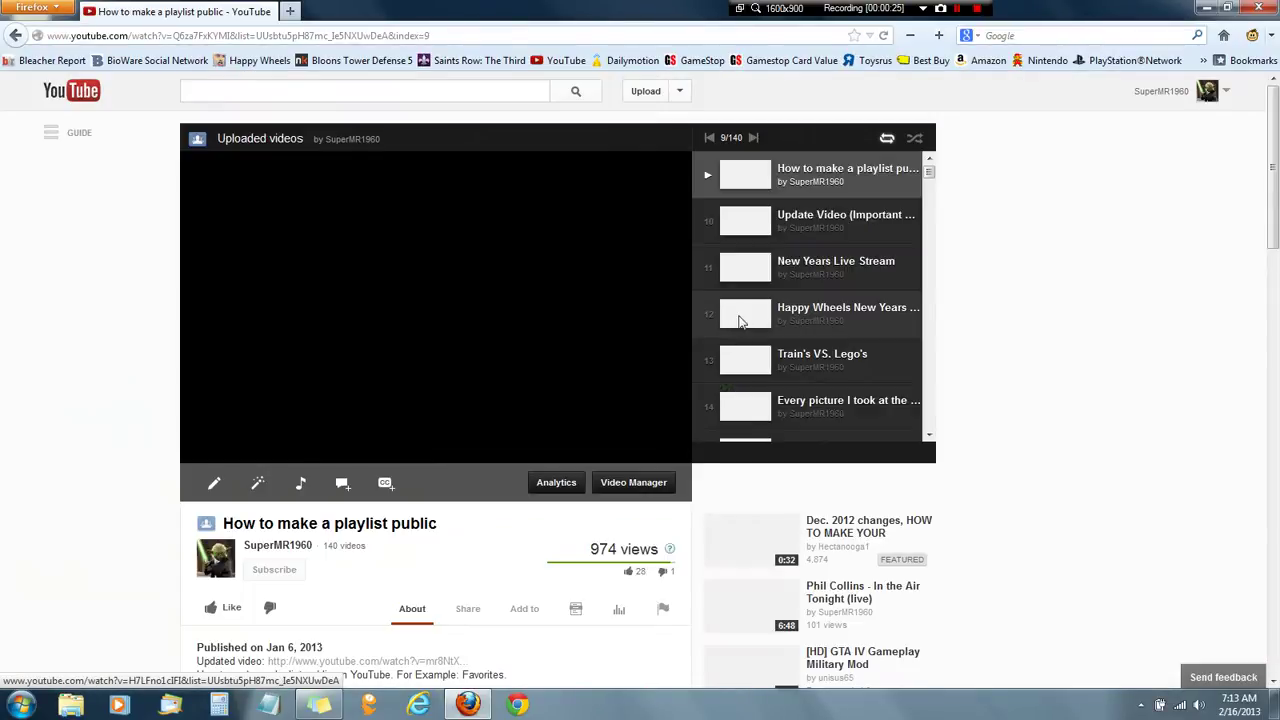
# - Look over the video's description with the updated video link and the uploader and top comments
pyautogui.scroll(-5, 490, 370)
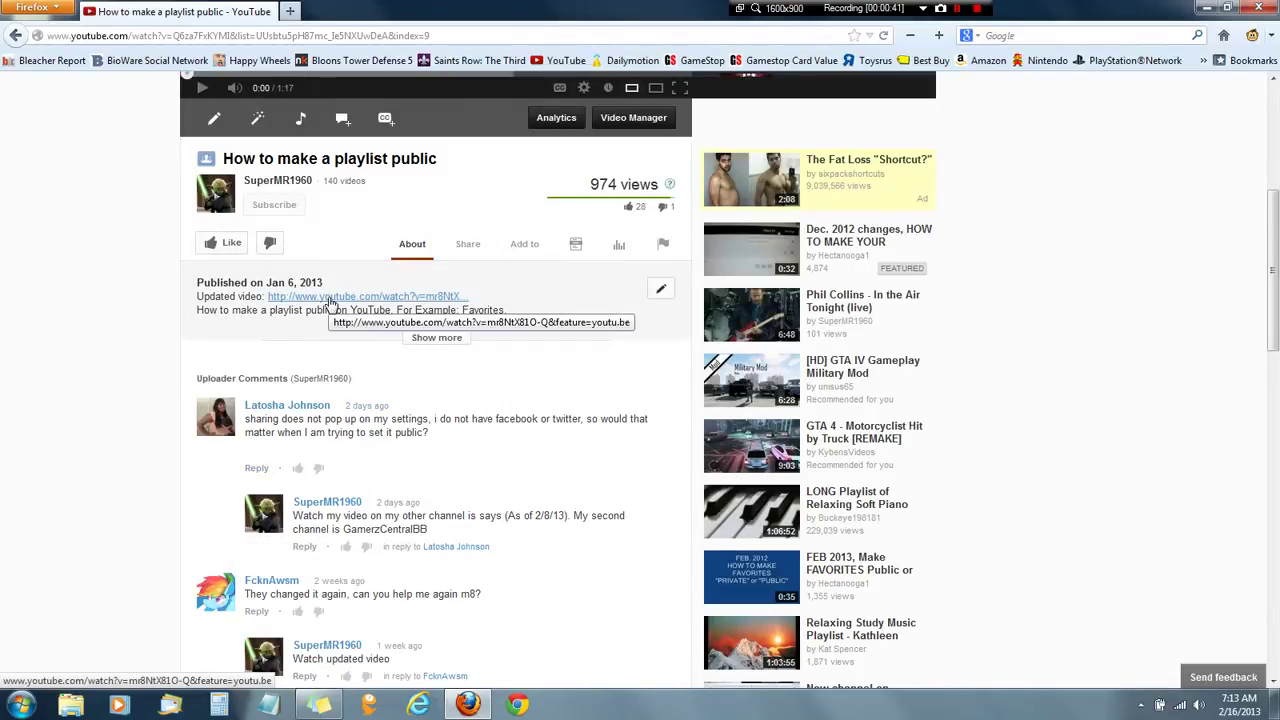
pyautogui.scroll(-6, 130, 562)
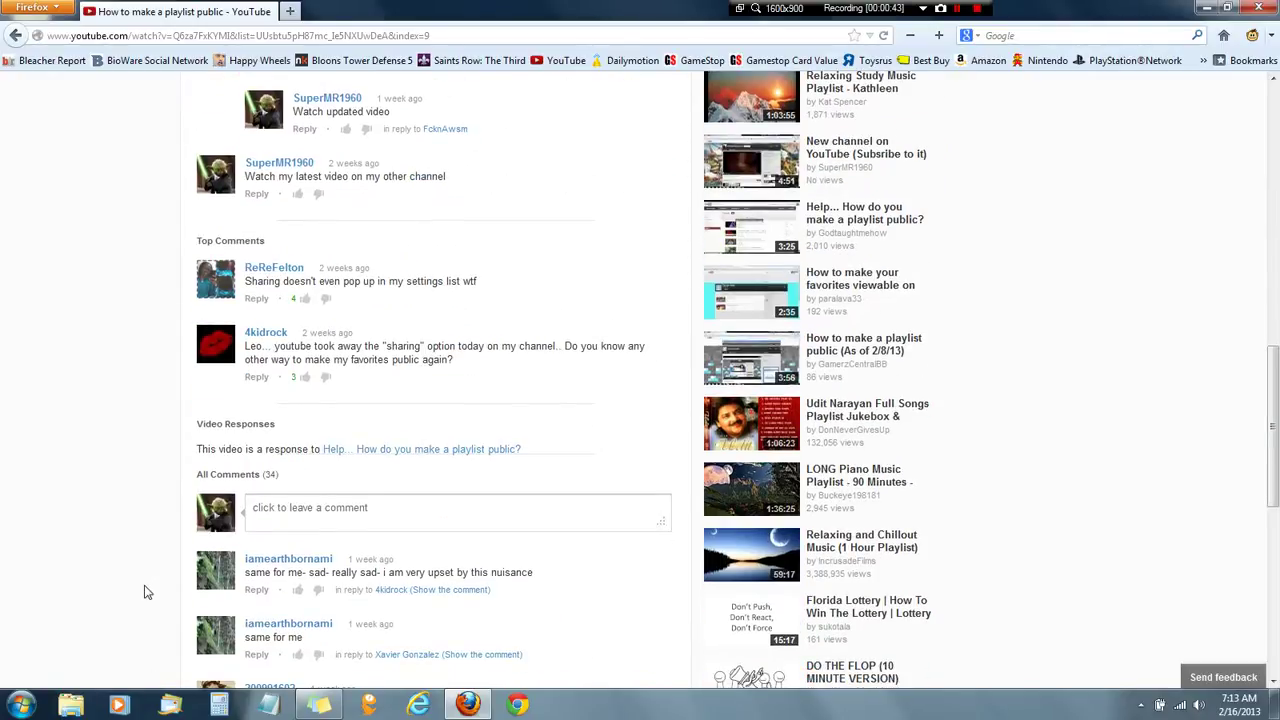
pyautogui.scroll(-2, 144, 592)
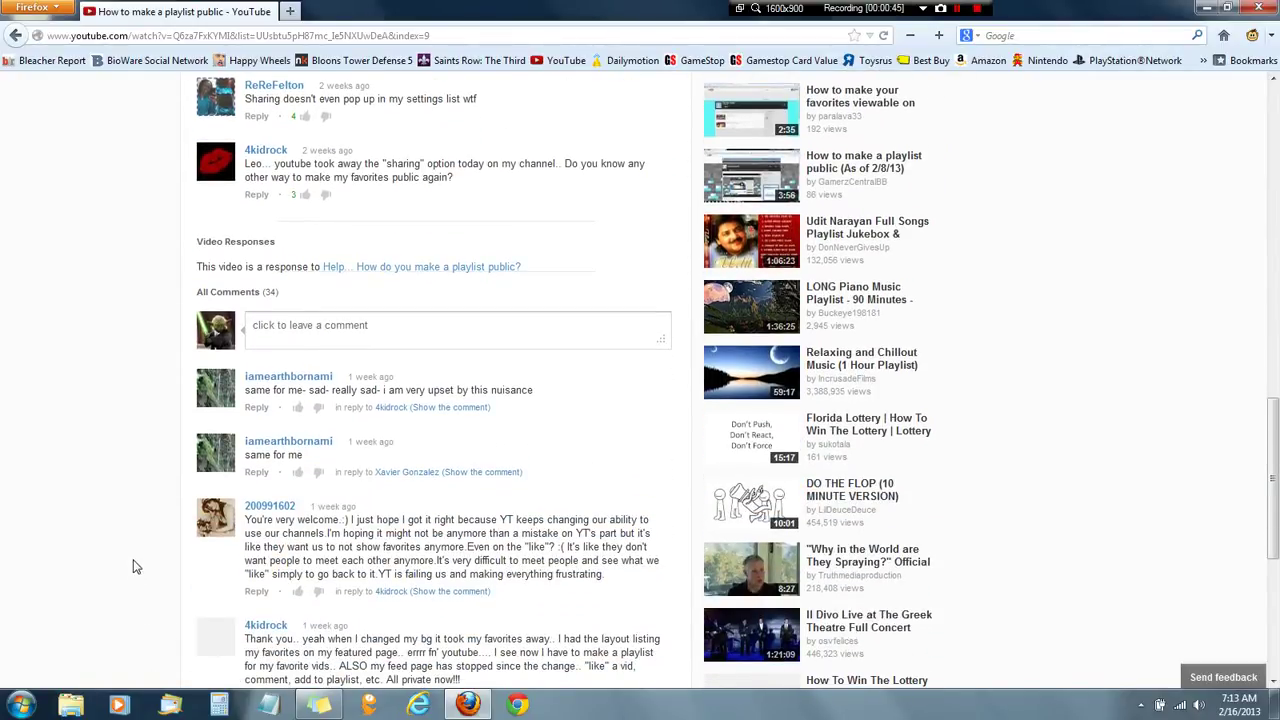
pyautogui.scroll(10, 163, 380)
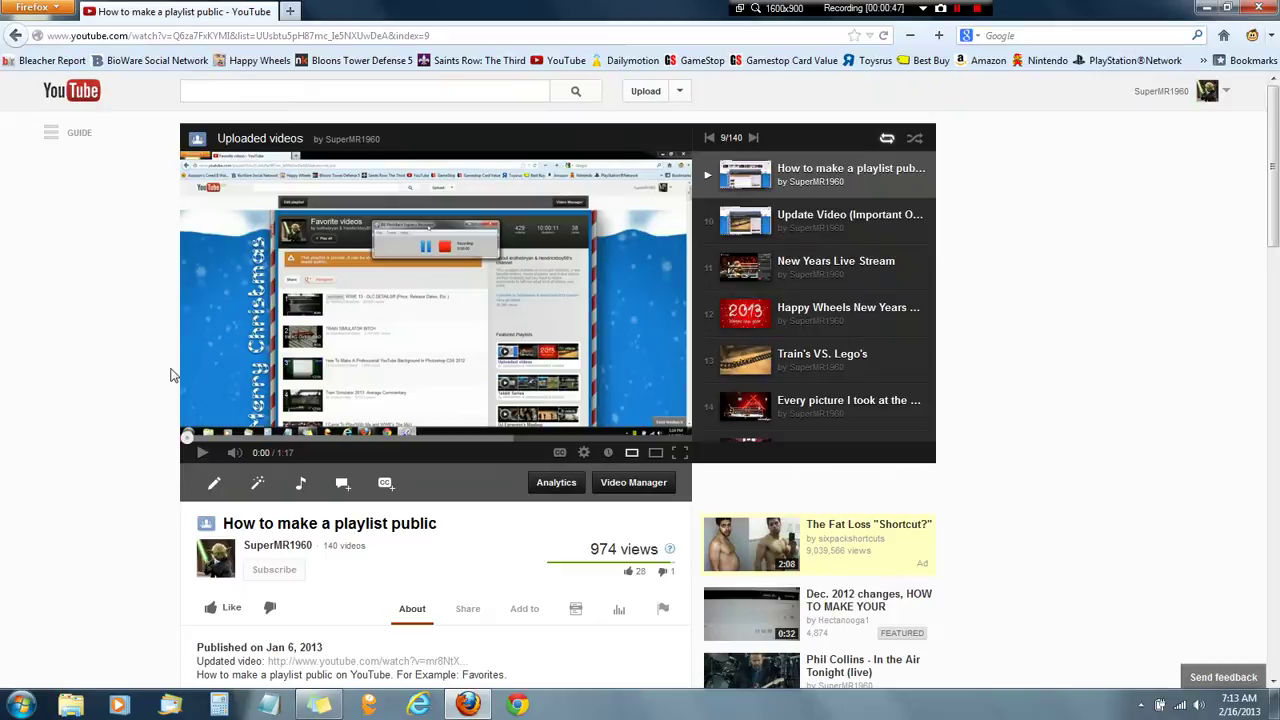
# - Load more comments under the "How to make a playlist public" video and read through them
pyautogui.click(108, 129)
pyautogui.scroll(-8, 400, 365)
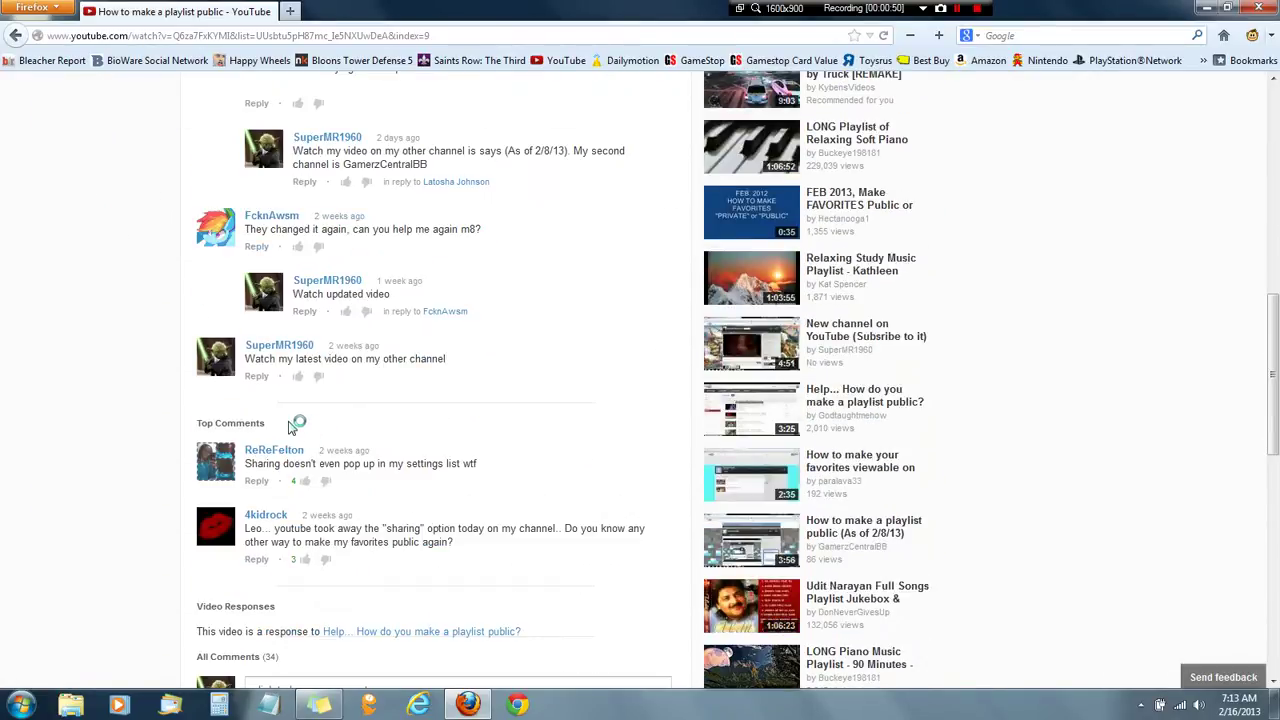
pyautogui.scroll(-5, 120, 305)
pyautogui.scroll(-3, 135, 457)
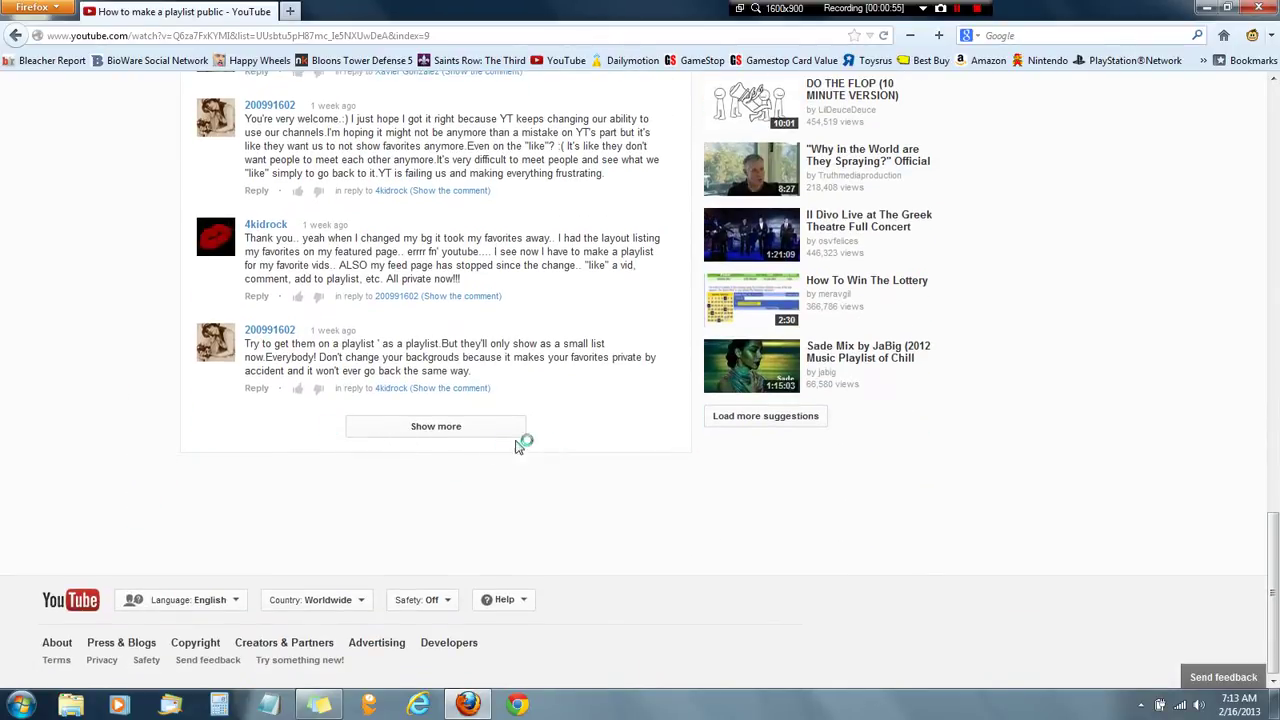
pyautogui.scroll(3, 711, 557)
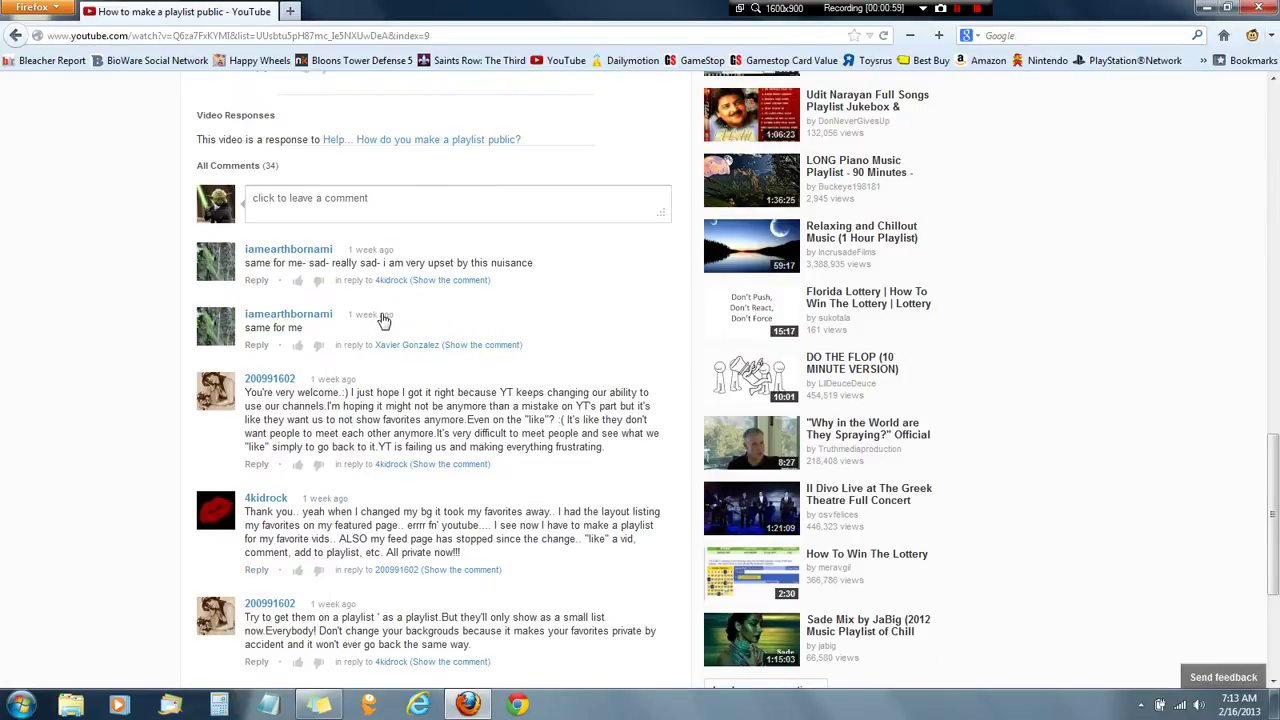
pyautogui.scroll(-3, 430, 600)
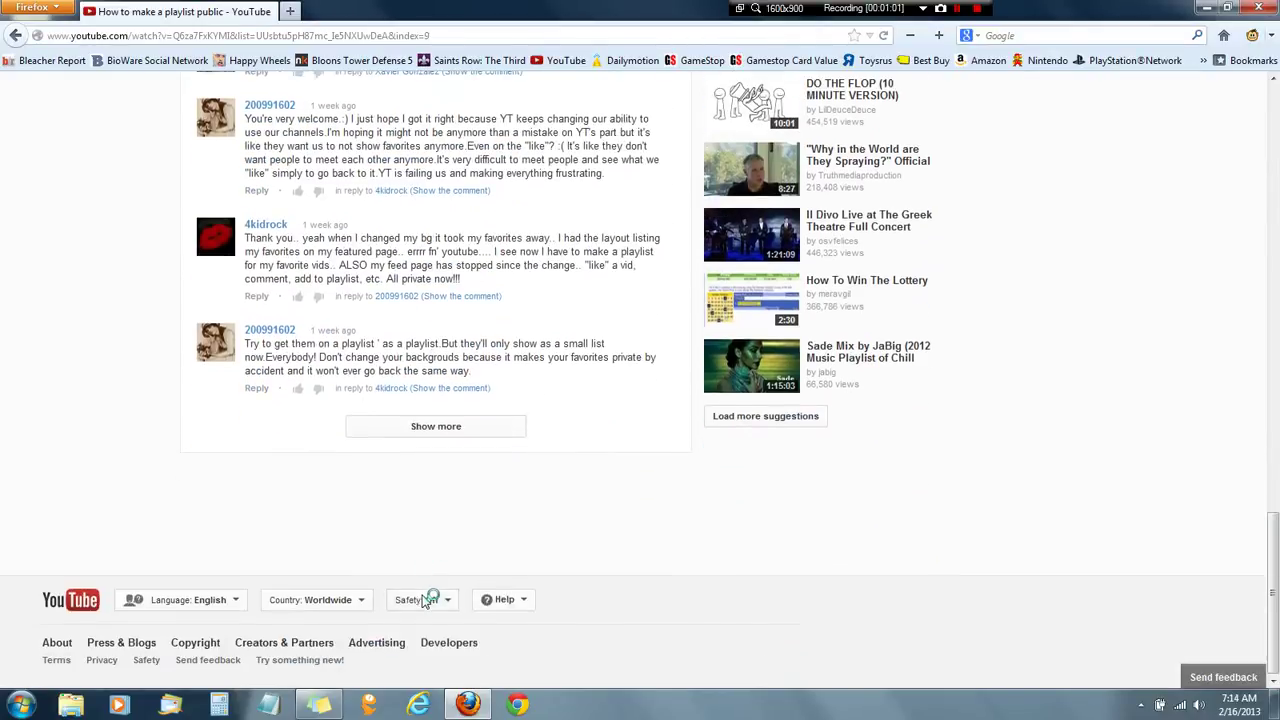
pyautogui.click(445, 430)
pyautogui.scroll(-3, 445, 430)
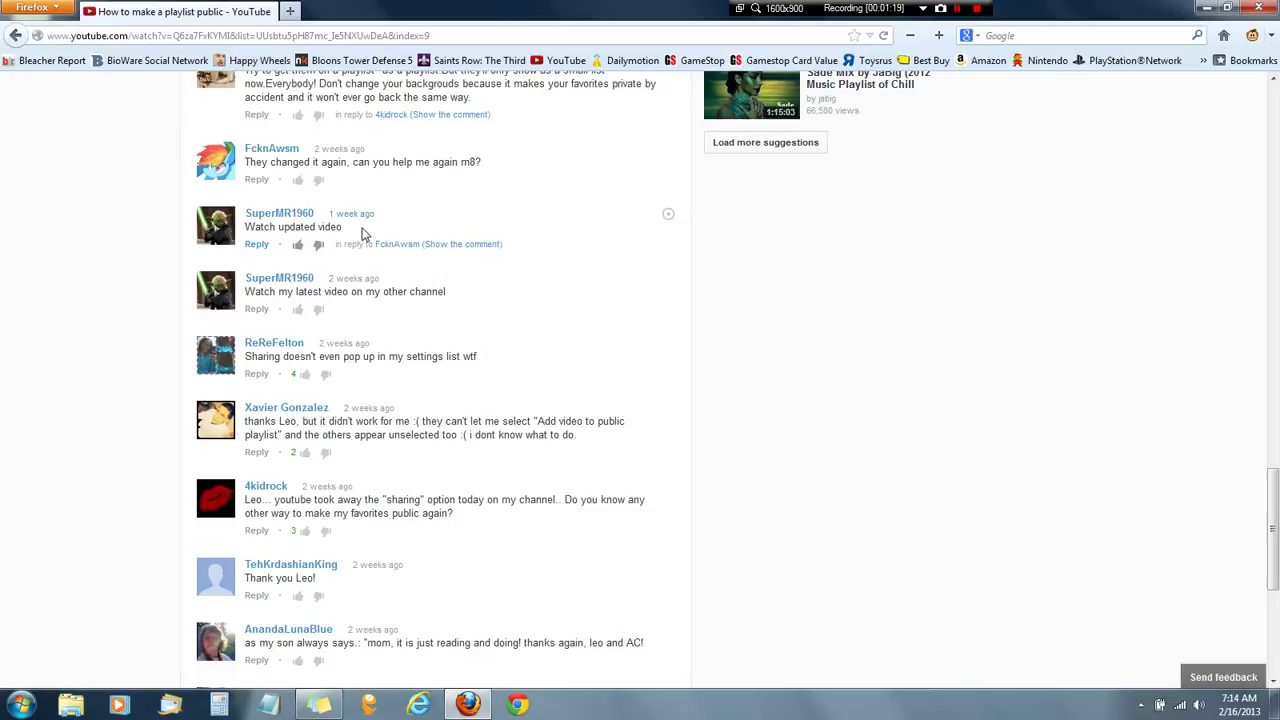
# - Reread the viewers' comments about the missing sharing option and return to the start of the video page
pyautogui.scroll(6, 151, 437)
pyautogui.scroll(1, 141, 470)
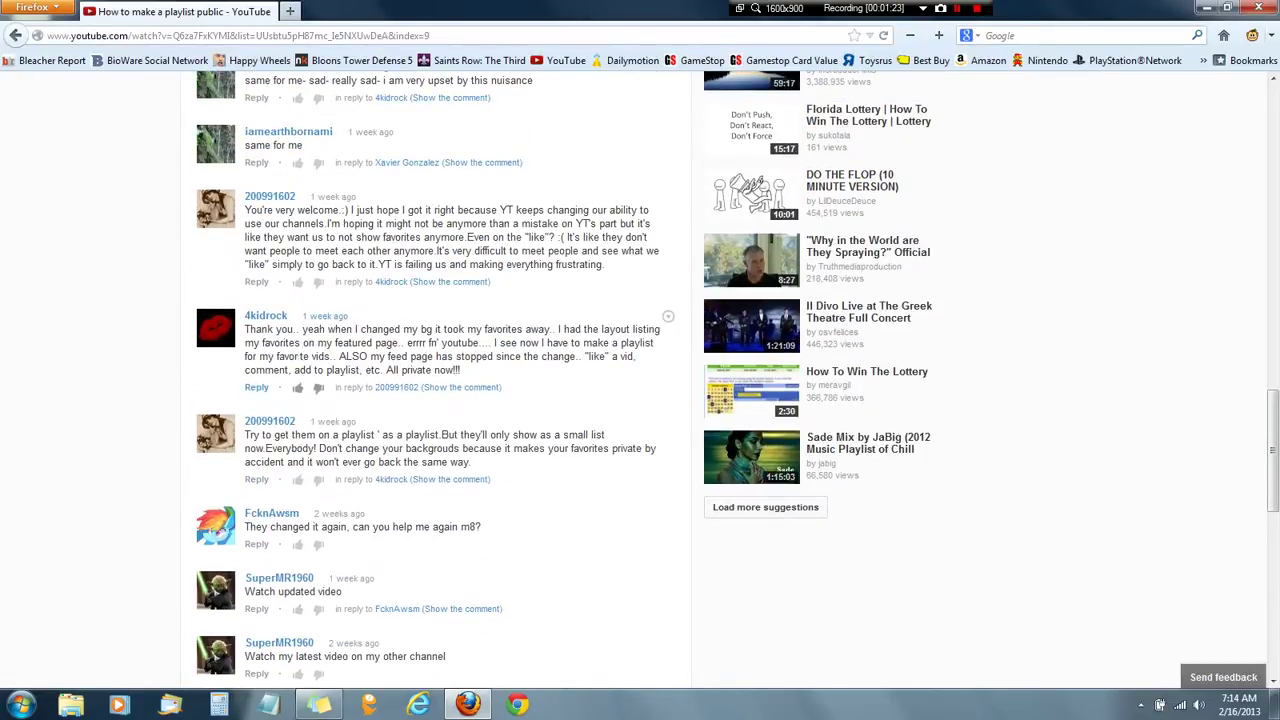
pyautogui.scroll(7, 184, 469)
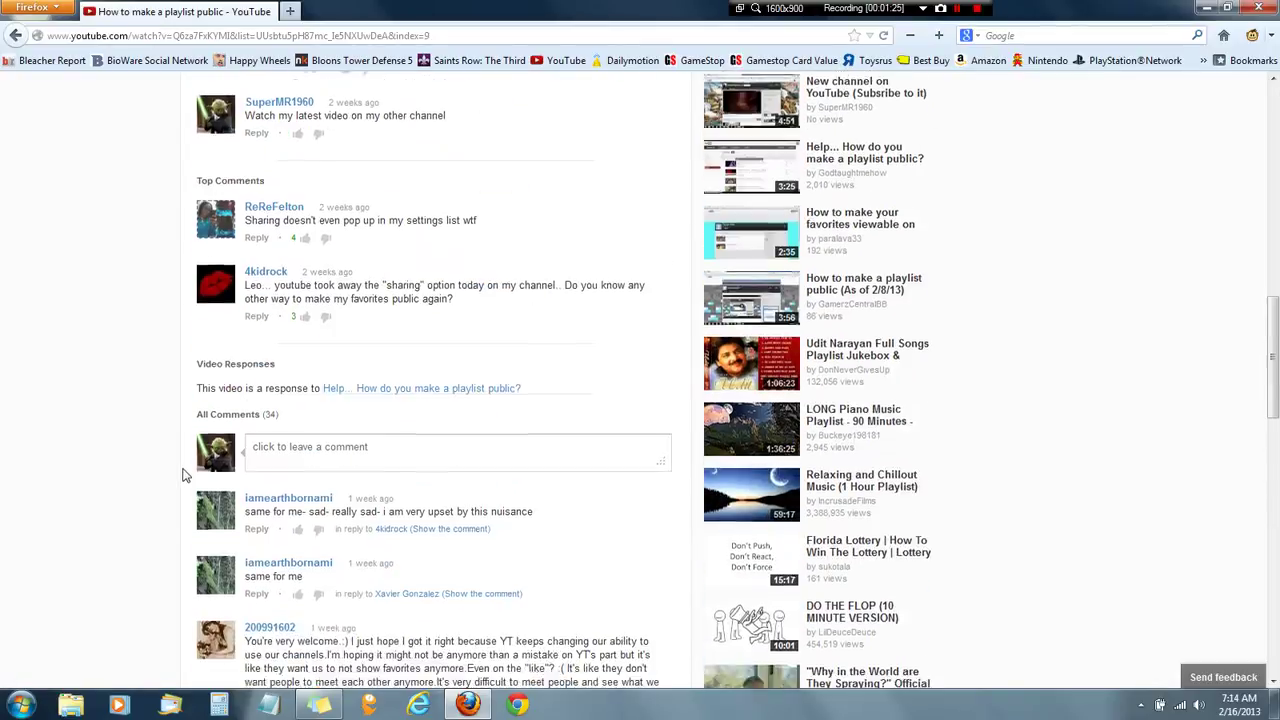
pyautogui.scroll(-6, 184, 469)
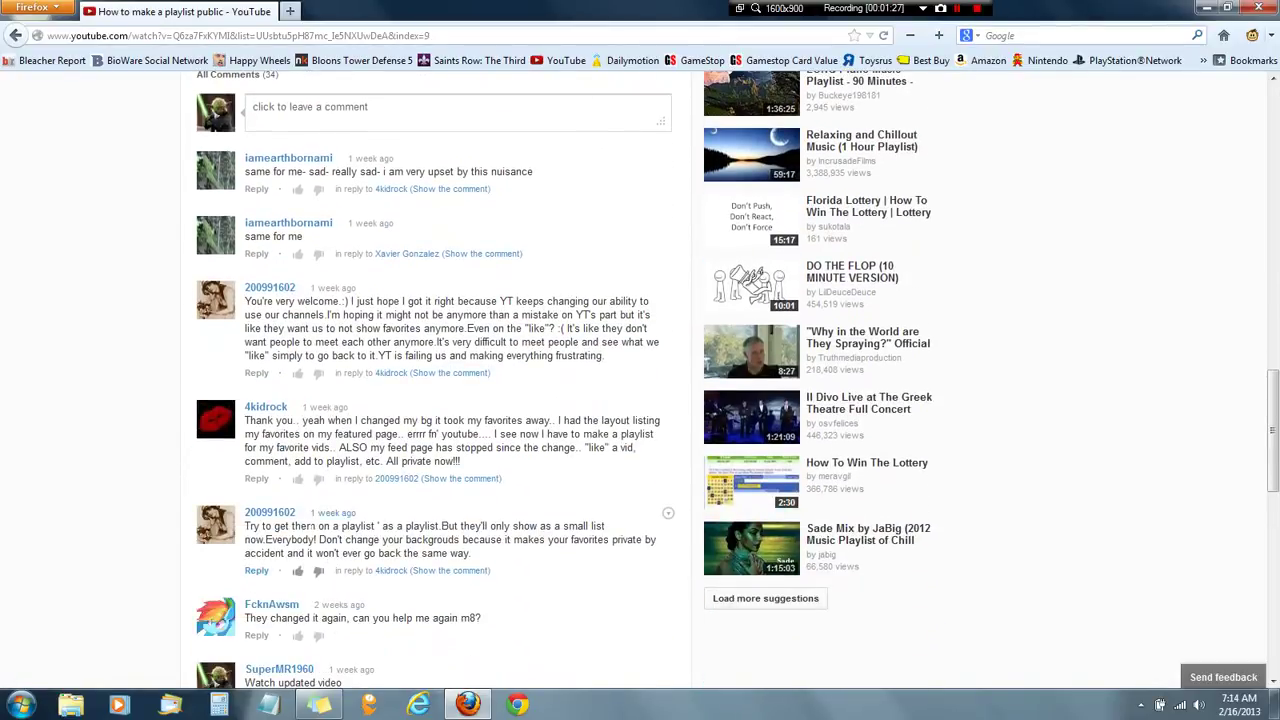
pyautogui.scroll(2, 187, 424)
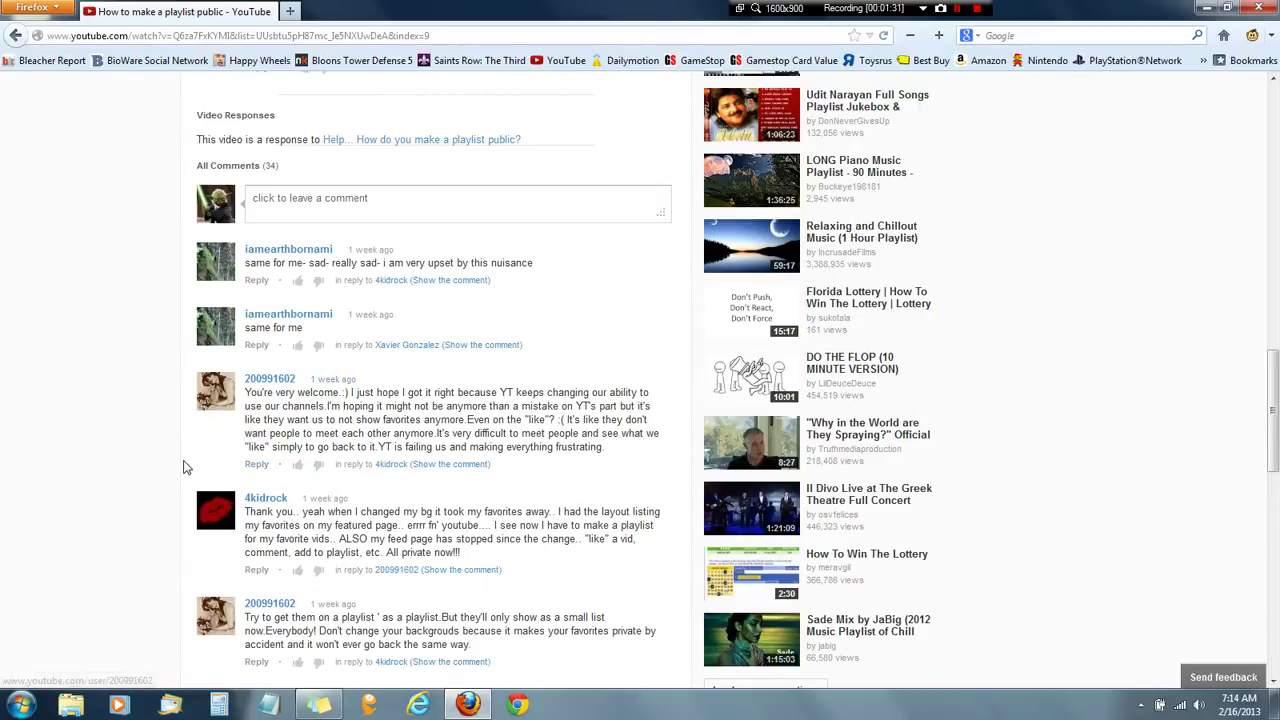
pyautogui.scroll(7, 152, 470)
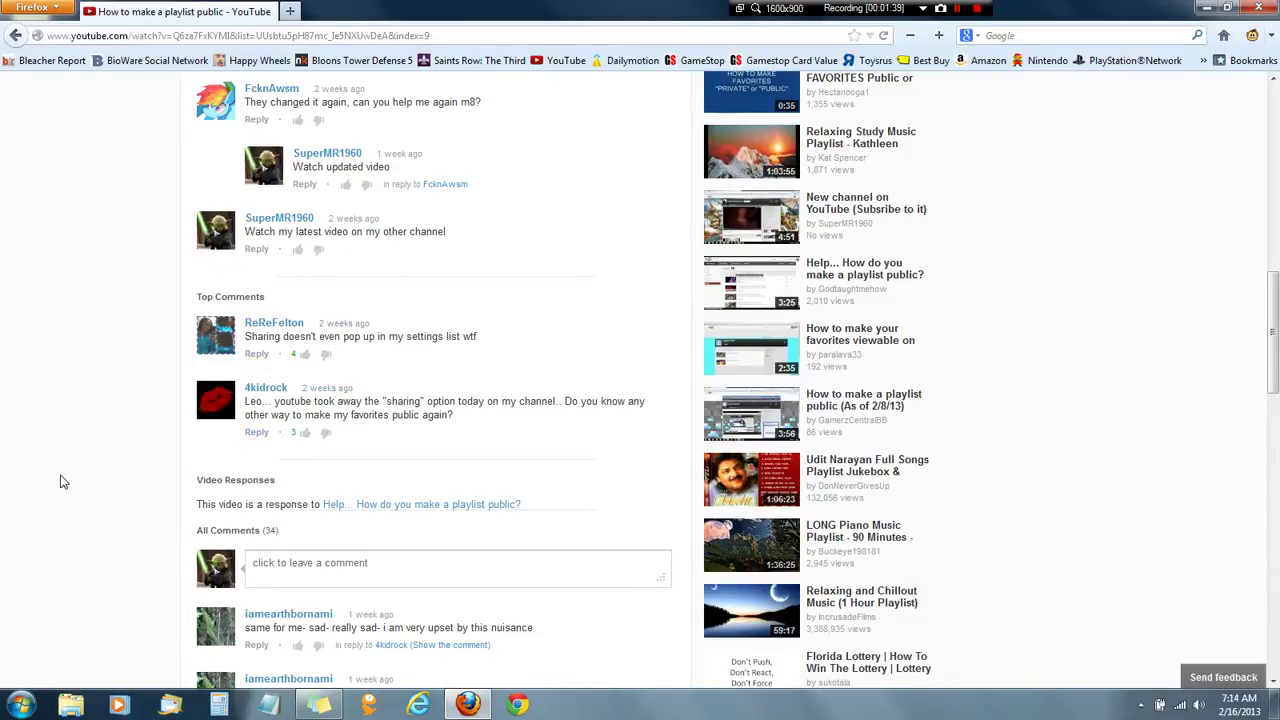
pyautogui.scroll(5, 69, 490)
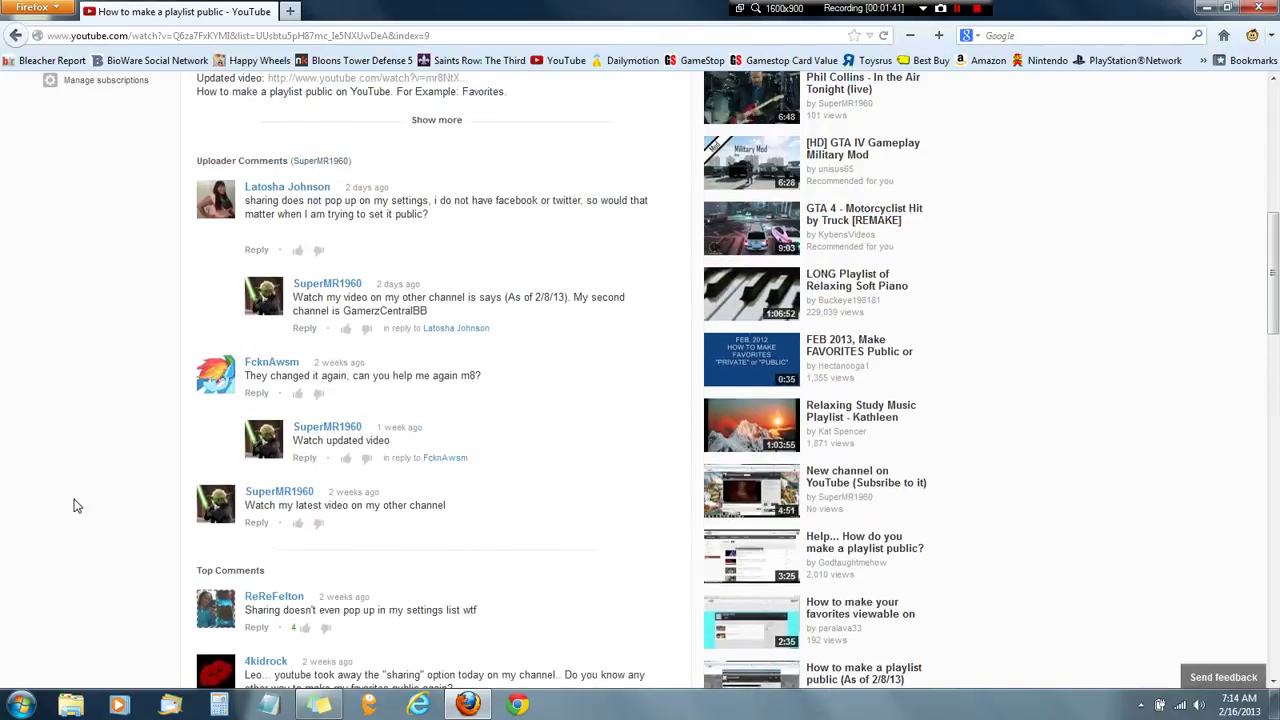
pyautogui.scroll(10, 73, 506)
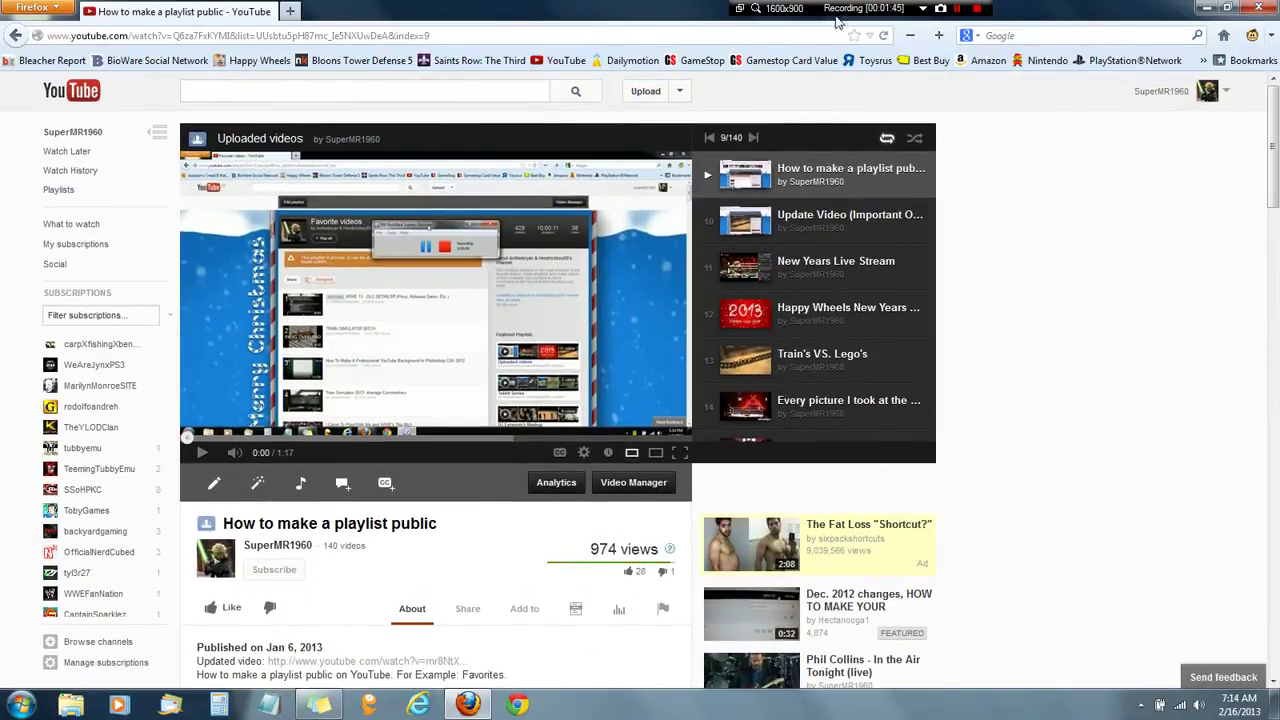
# - Check the uploads list in the Video Manager, and look over the account's own channel page
pyautogui.click(1210, 90)
pyautogui.click(1160, 143)
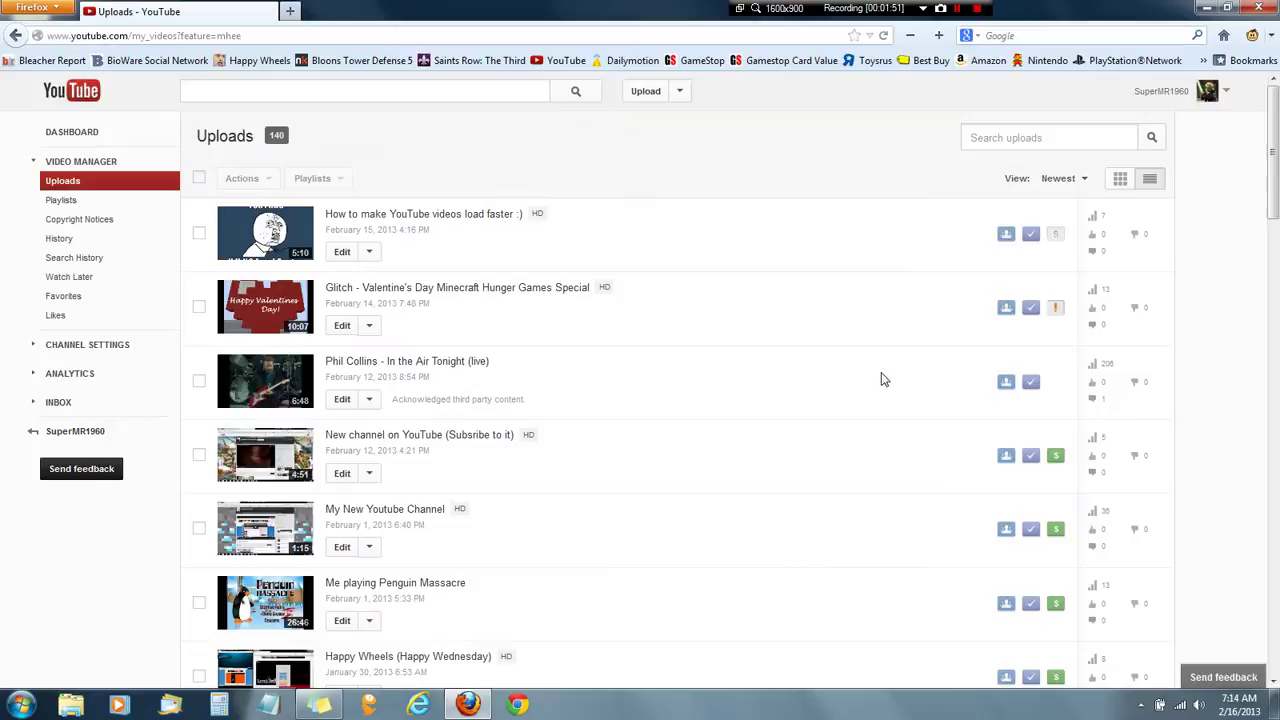
pyautogui.click(1158, 89)
pyautogui.click(1162, 129)
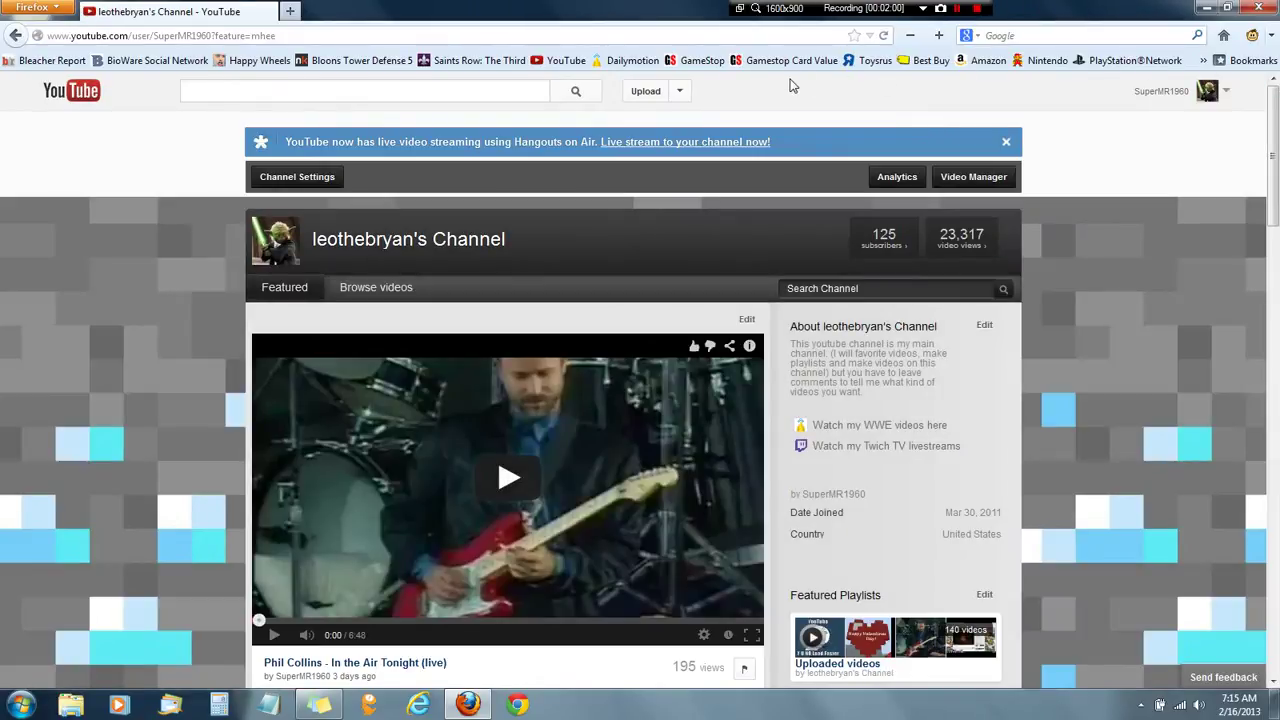
pyautogui.scroll(-10, 840, 241)
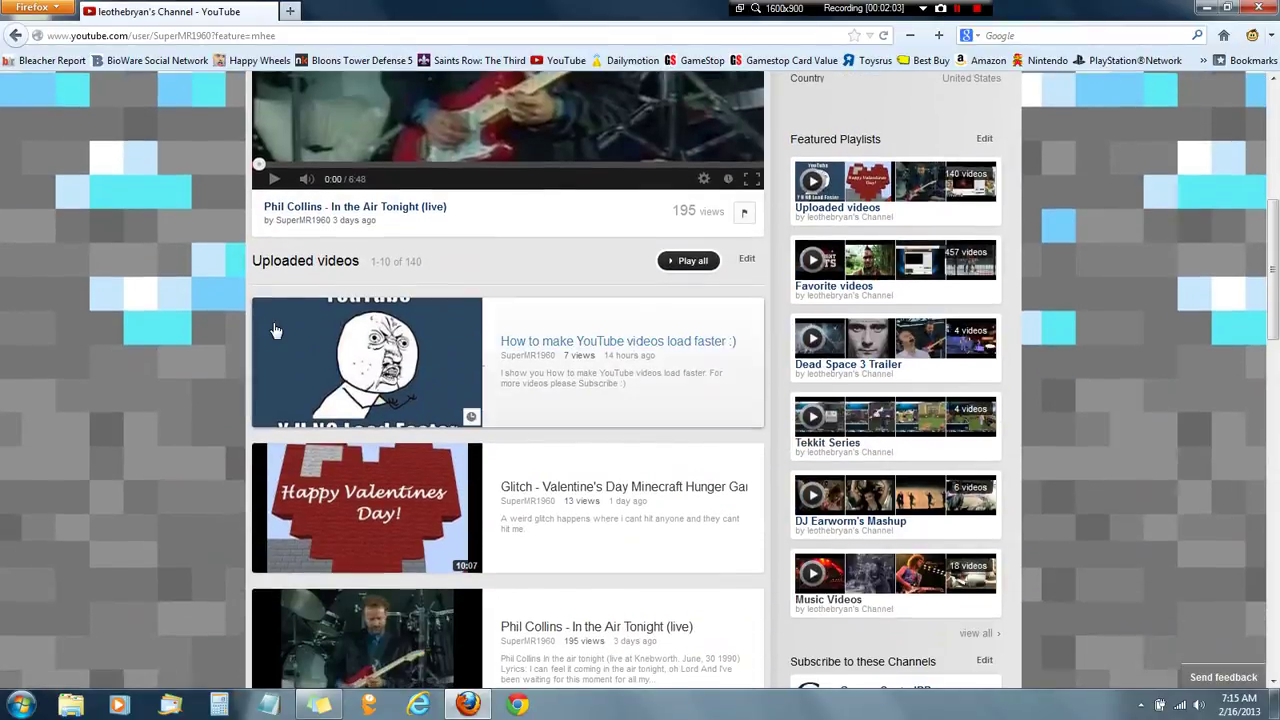
pyautogui.scroll(10, 66, 304)
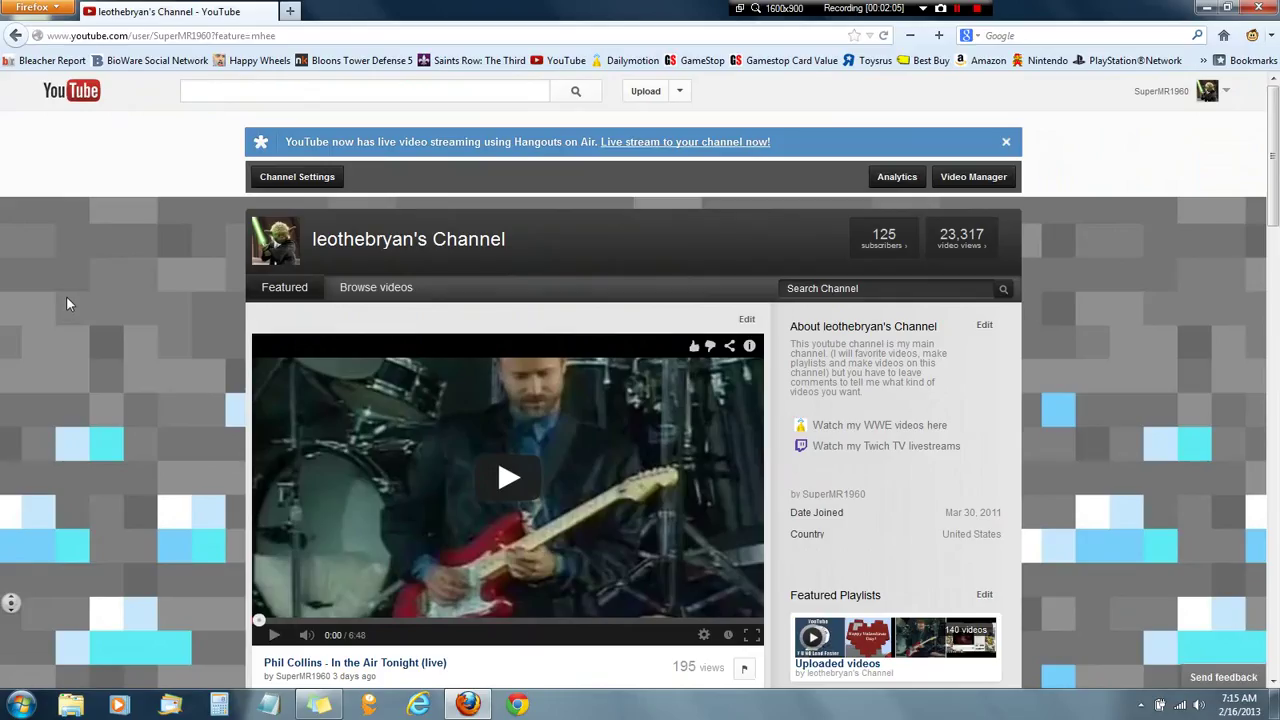
pyautogui.scroll(-3, 302, 139)
pyautogui.scroll(3, 310, 170)
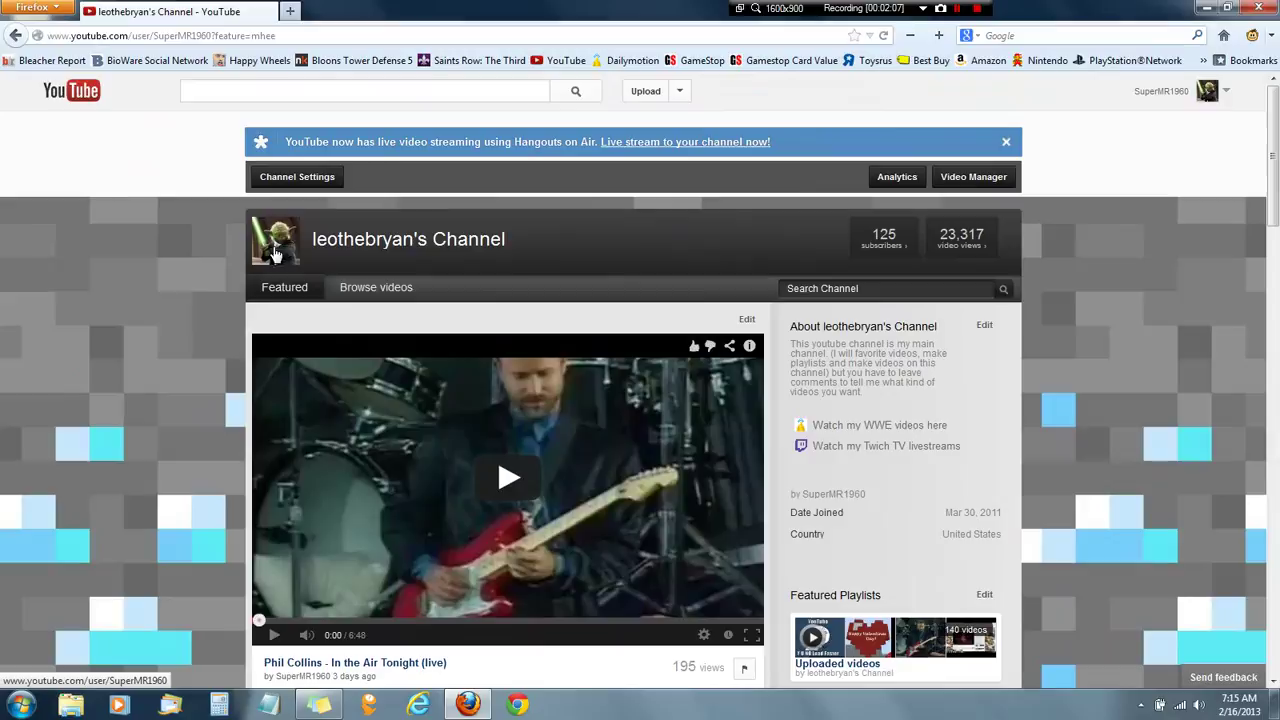
pyautogui.click(325, 188)
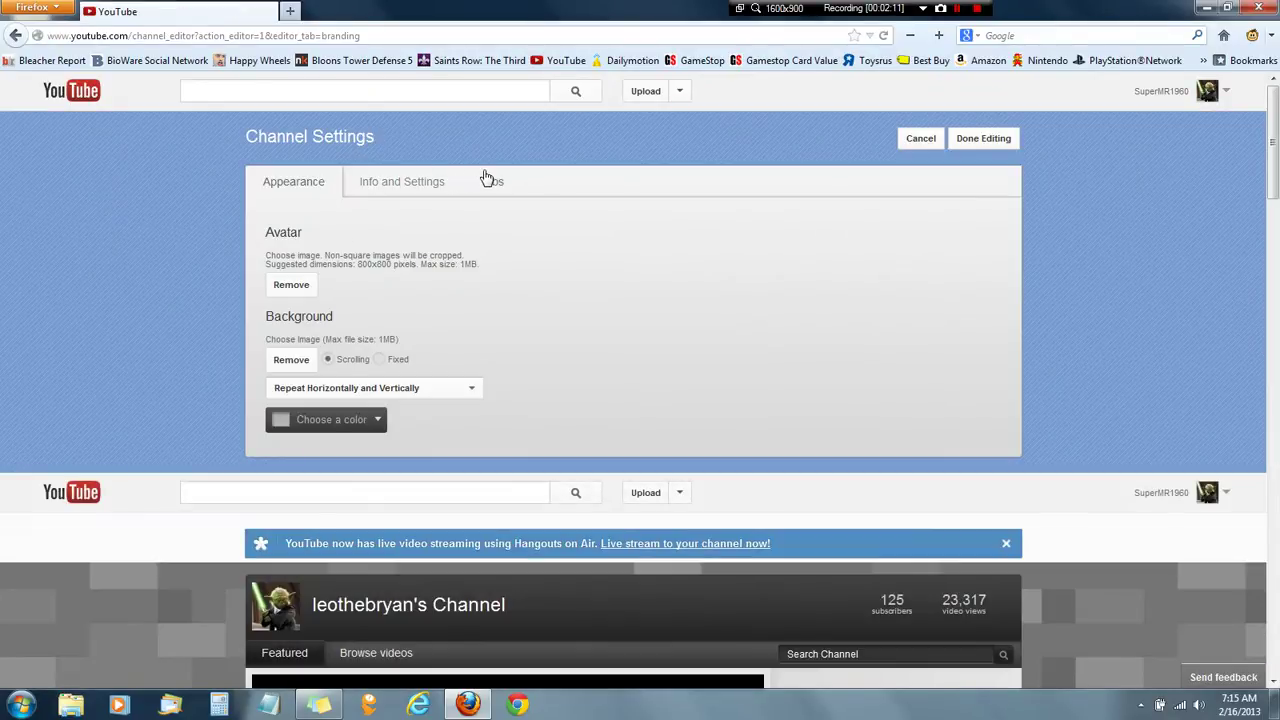
pyautogui.click(486, 178)
pyautogui.click(301, 192)
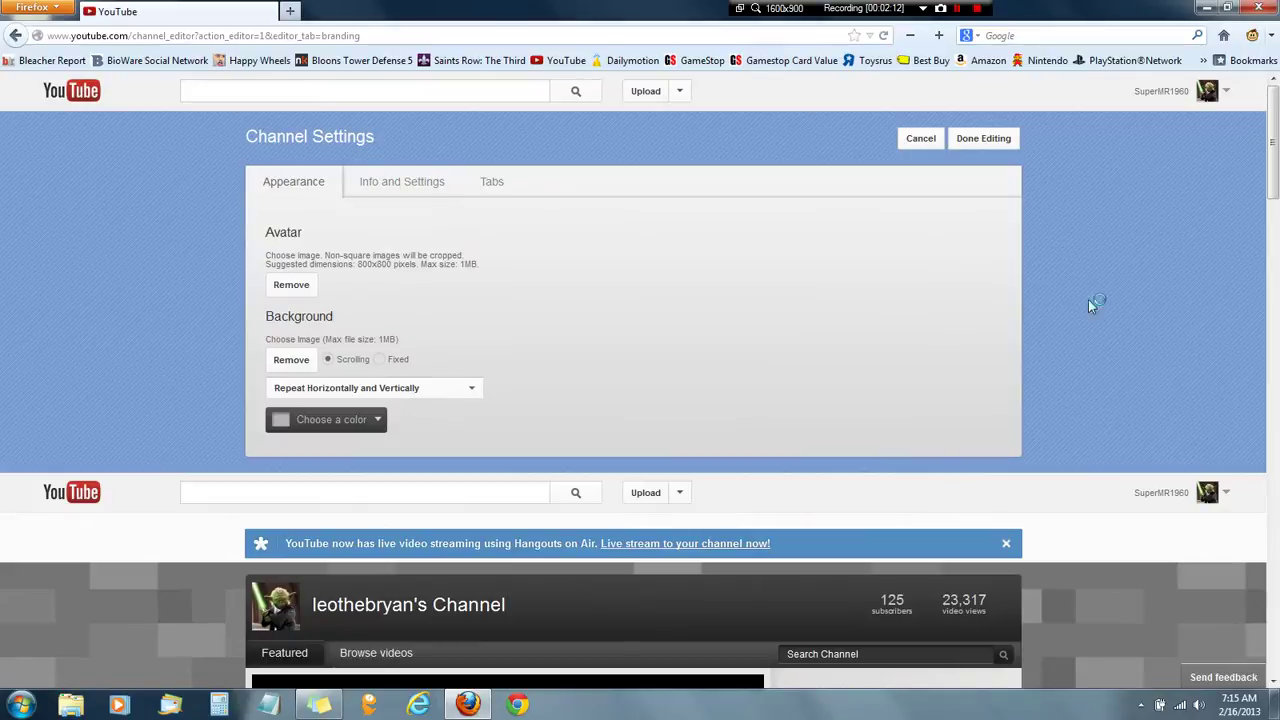
pyautogui.click(921, 140)
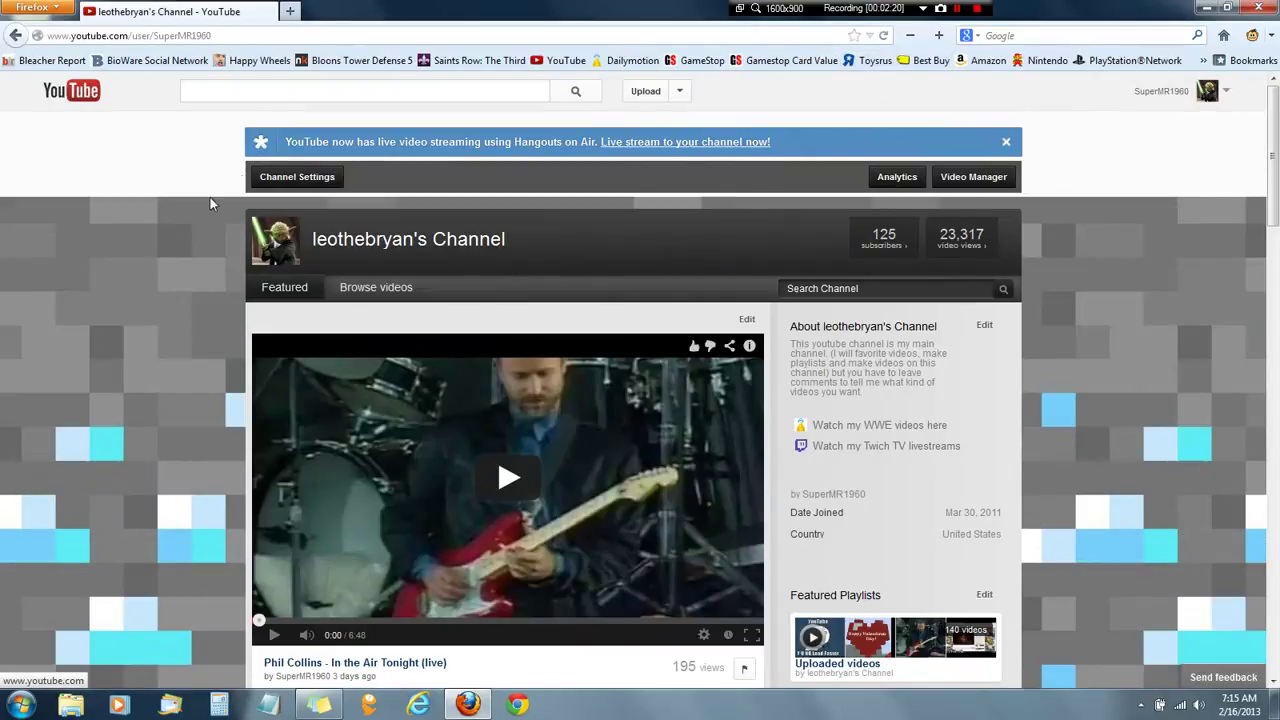
# - Review the Feed activity sharing options in the channel settings, including "Add video to public playlist", and finish editing
pyautogui.click(294, 178)
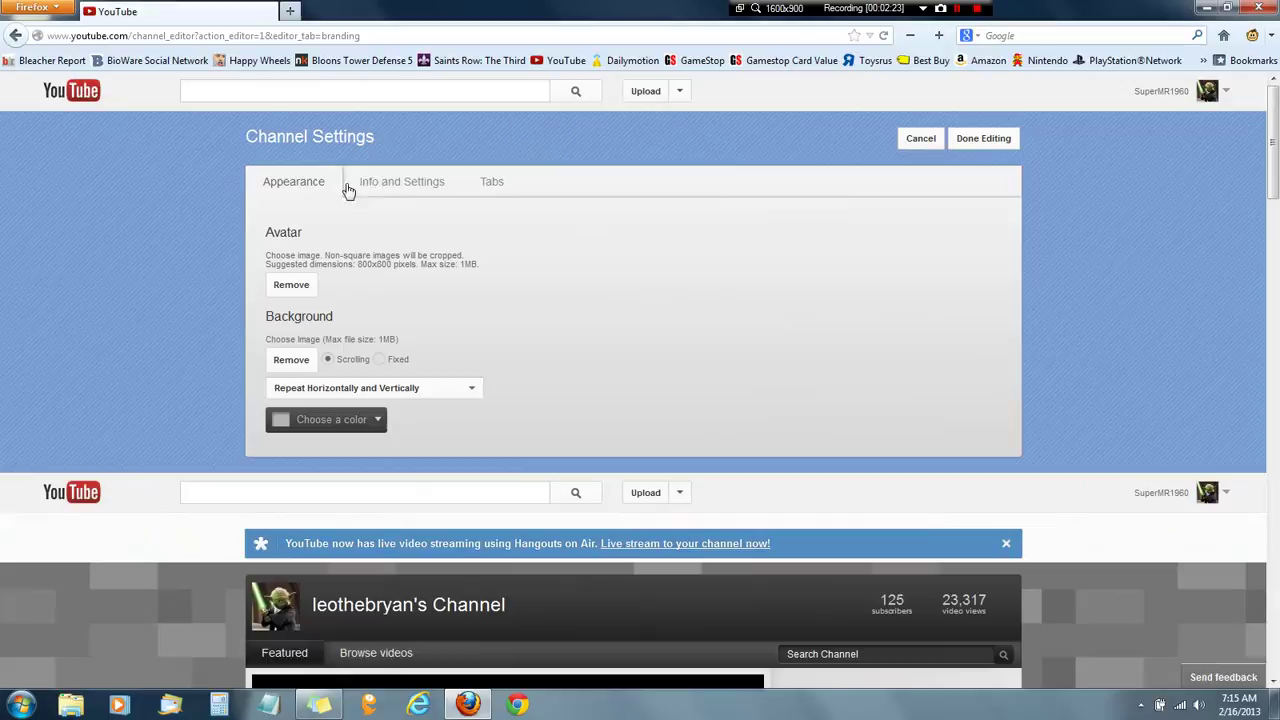
pyautogui.click(497, 181)
pyautogui.click(366, 315)
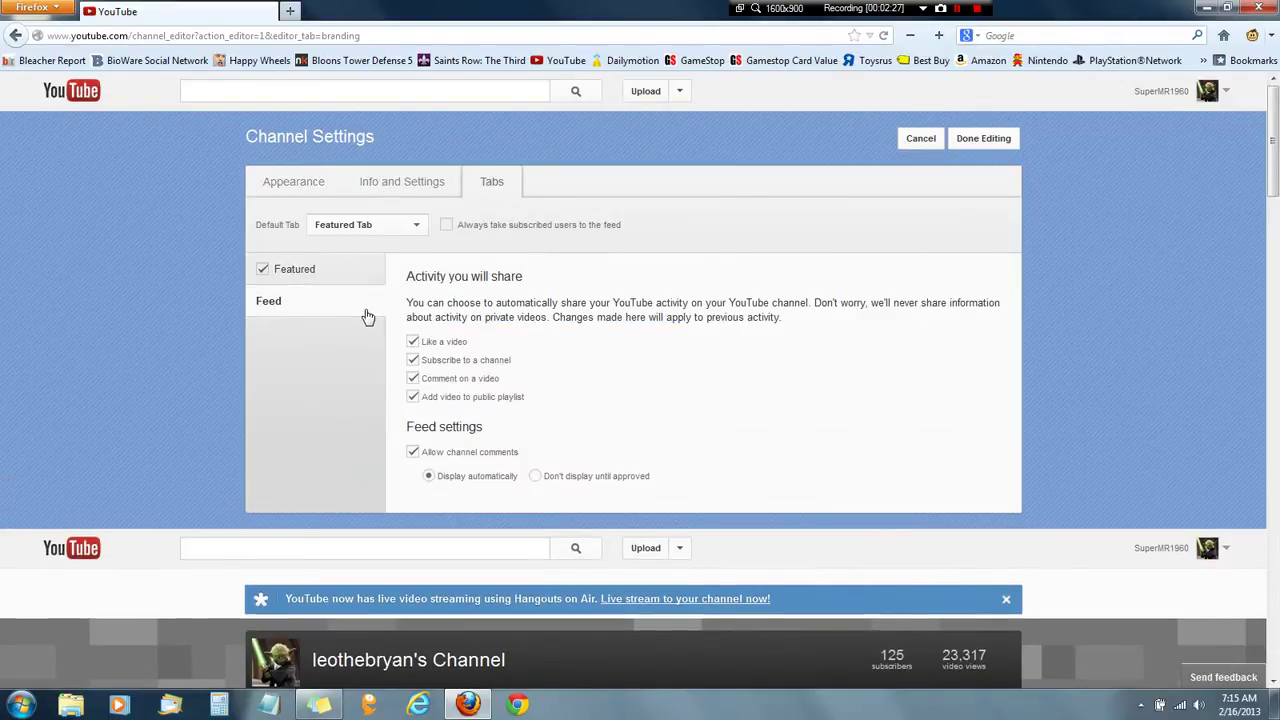
pyautogui.click(431, 400)
pyautogui.click(984, 150)
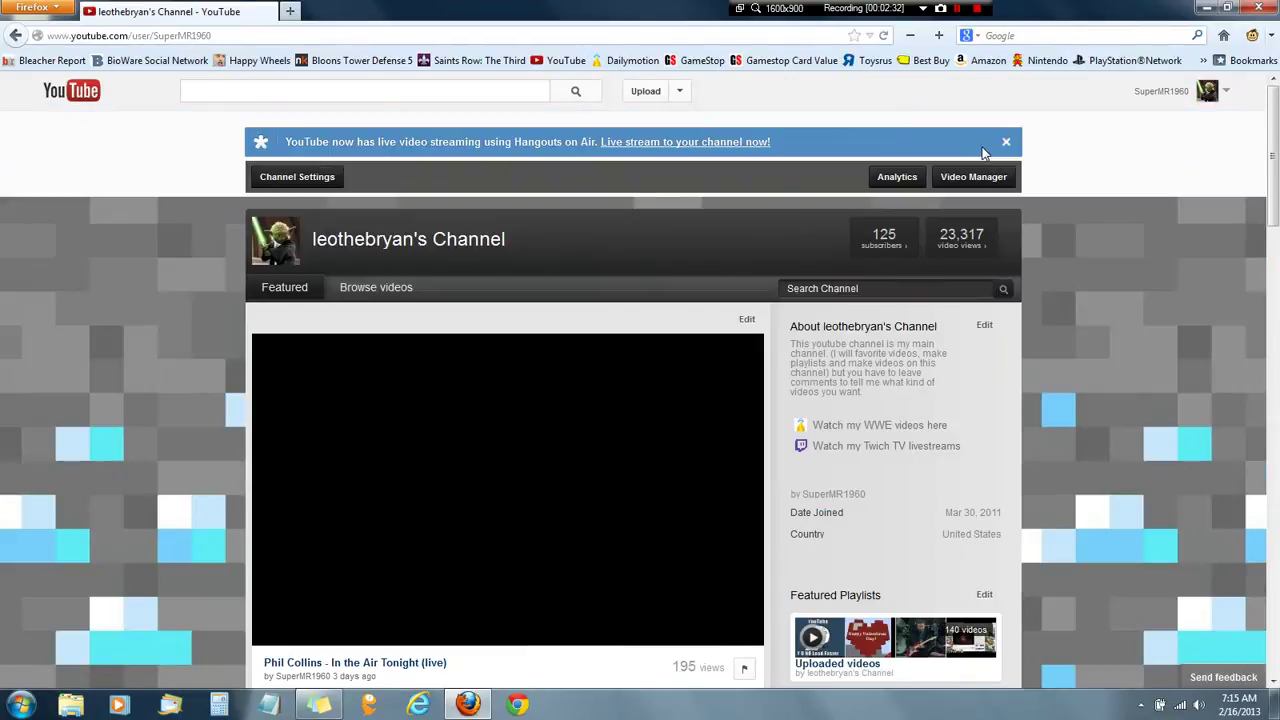
# - Check the edit options for the Uploaded videos section on the channel page
pyautogui.scroll(-5, 910, 235)
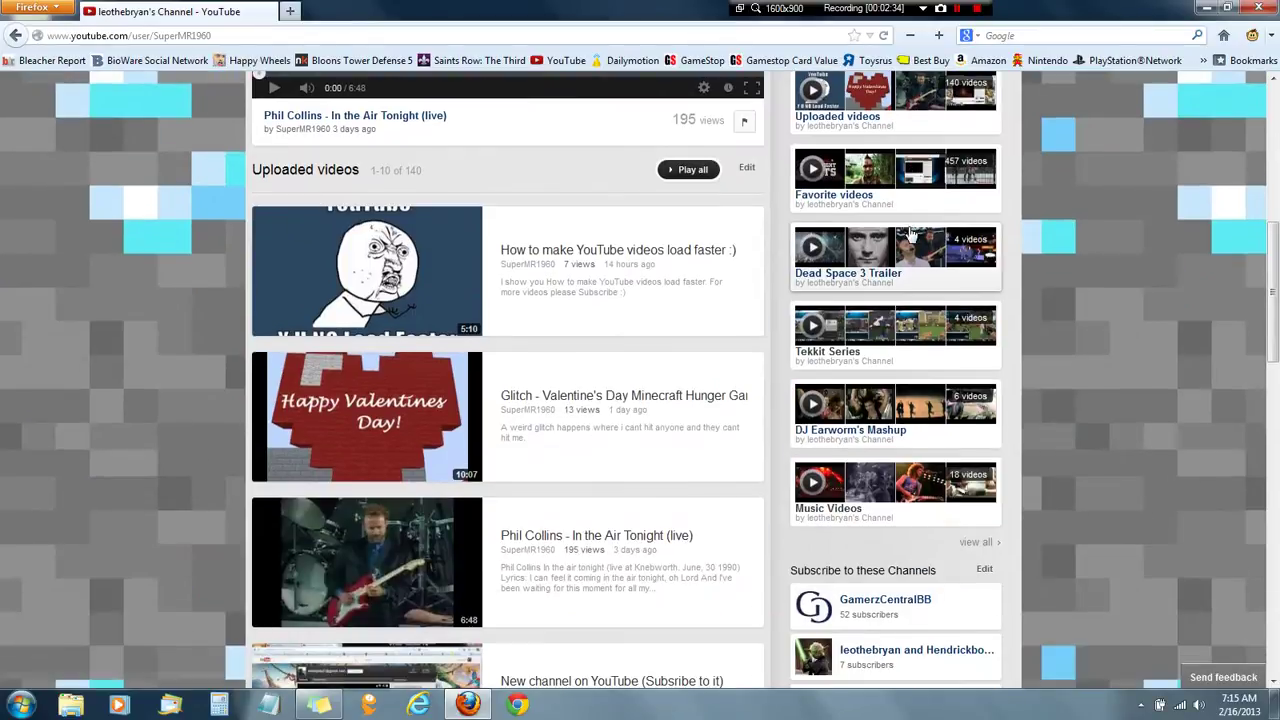
pyautogui.click(746, 167)
pyautogui.click(612, 300)
pyautogui.click(680, 427)
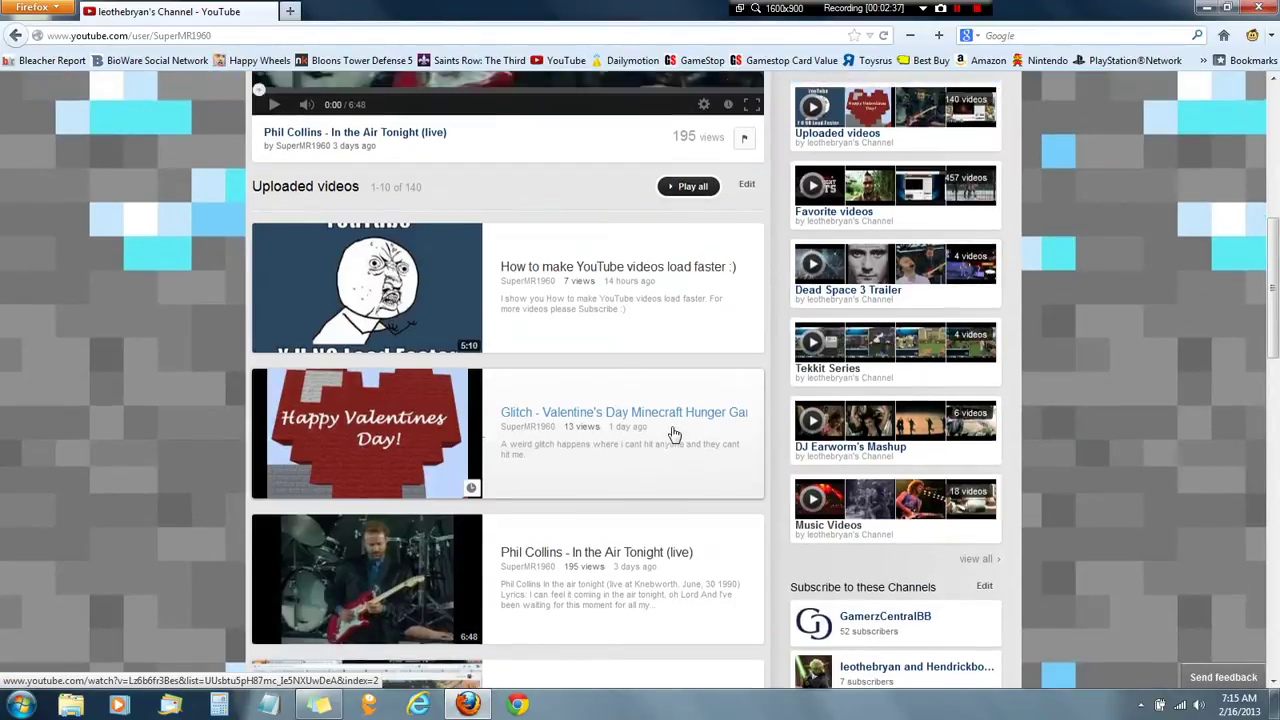
# - Turn off "Add video to public playlist" in the channel's Feed sharing settings and finish editing
pyautogui.scroll(5, 671, 434)
pyautogui.click(310, 184)
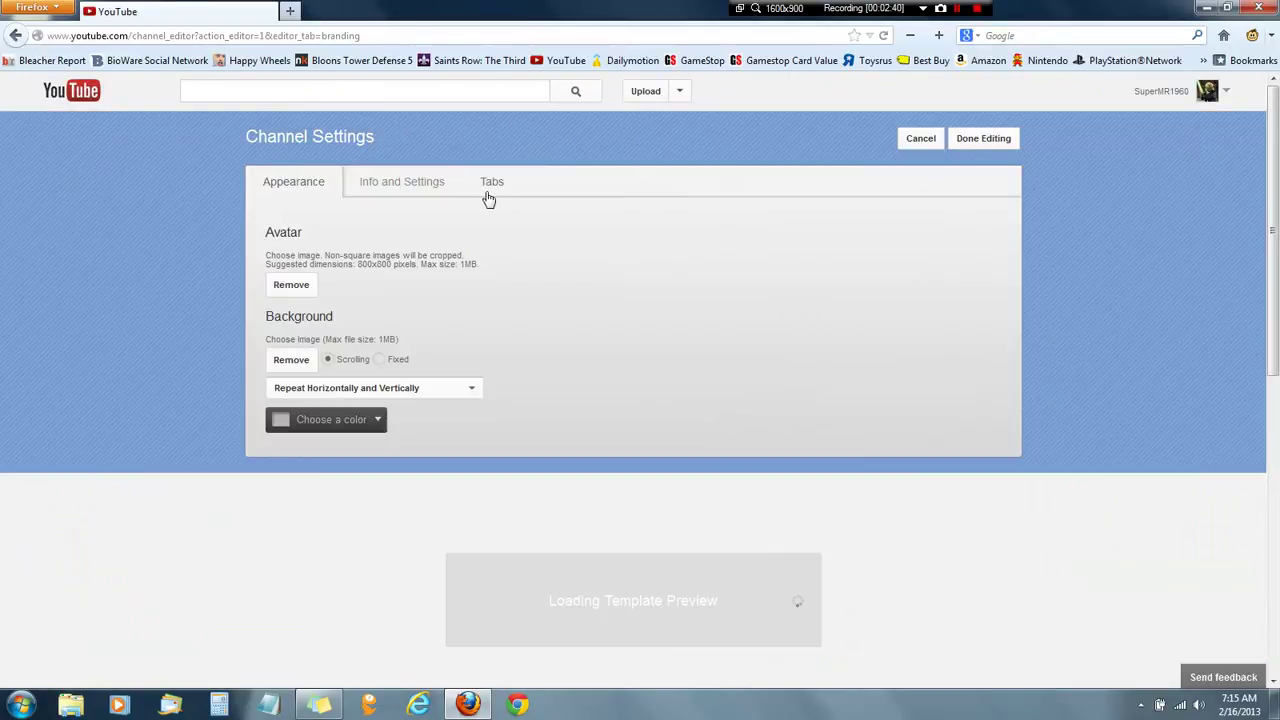
pyautogui.click(488, 195)
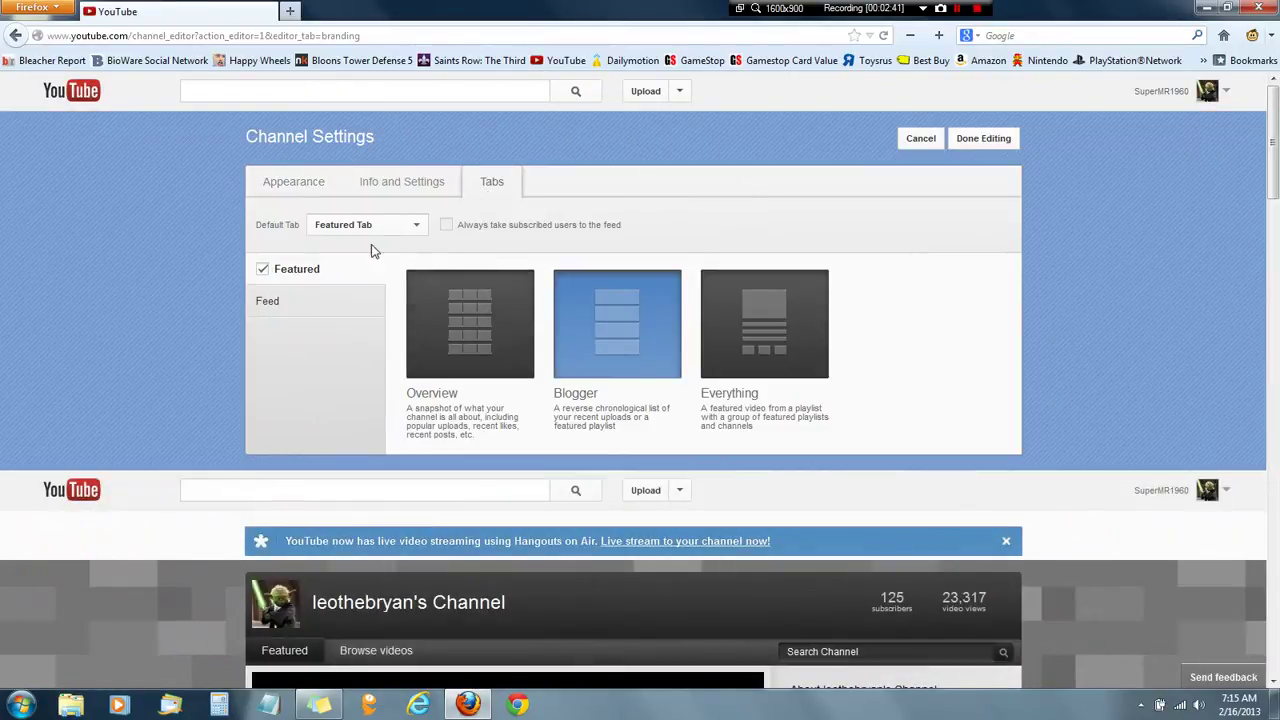
pyautogui.click(306, 300)
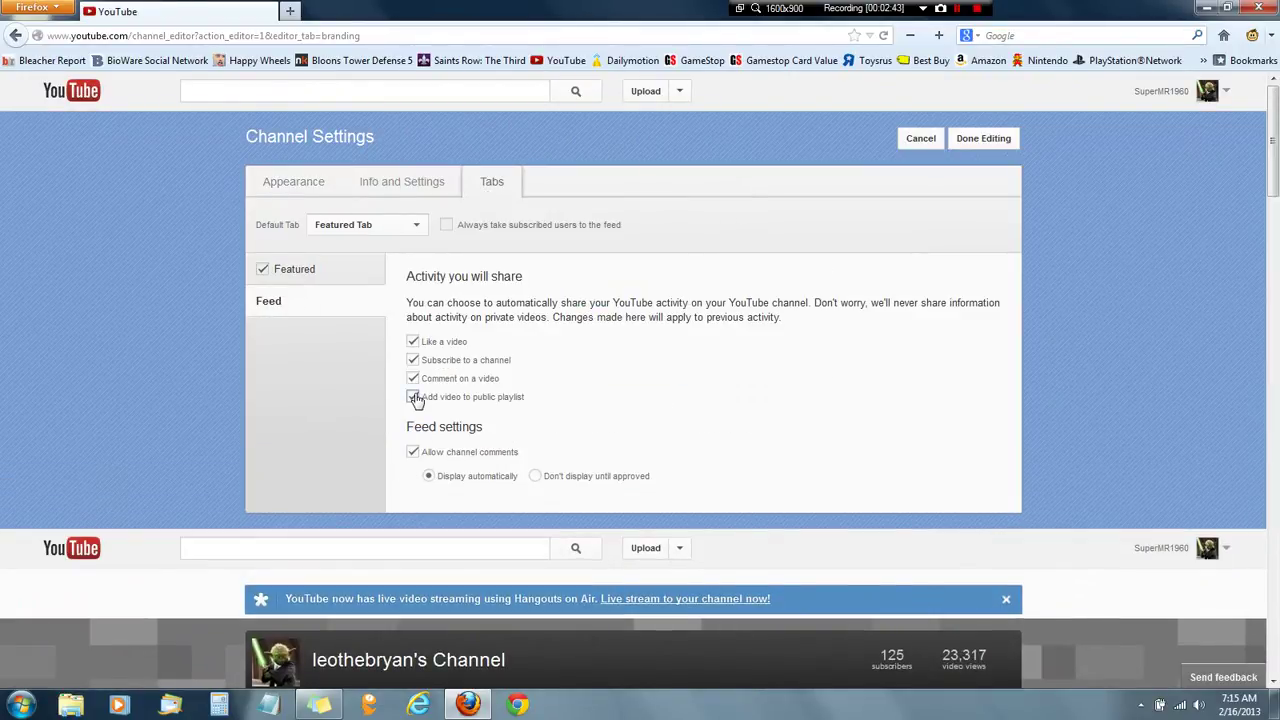
pyautogui.click(994, 146)
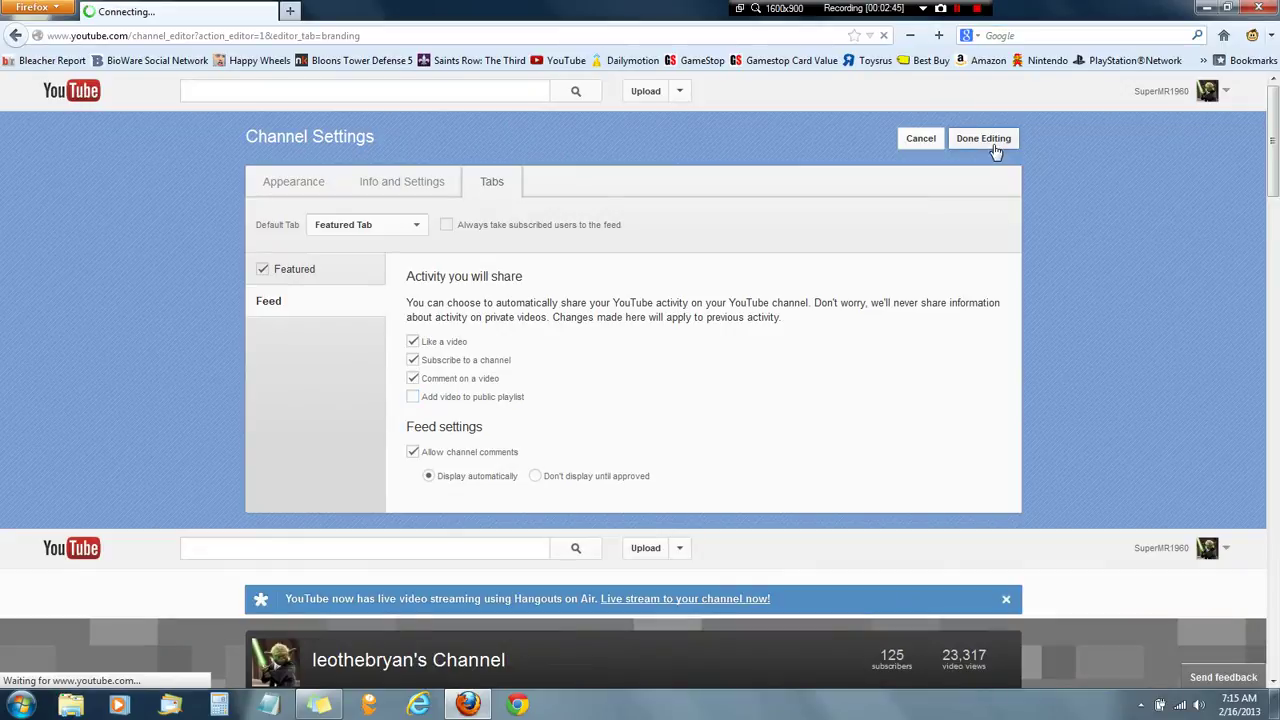
# - Check the available playlists for the channel's Uploaded videos section and leave the choice without applying anything
pyautogui.scroll(-5, 551, 476)
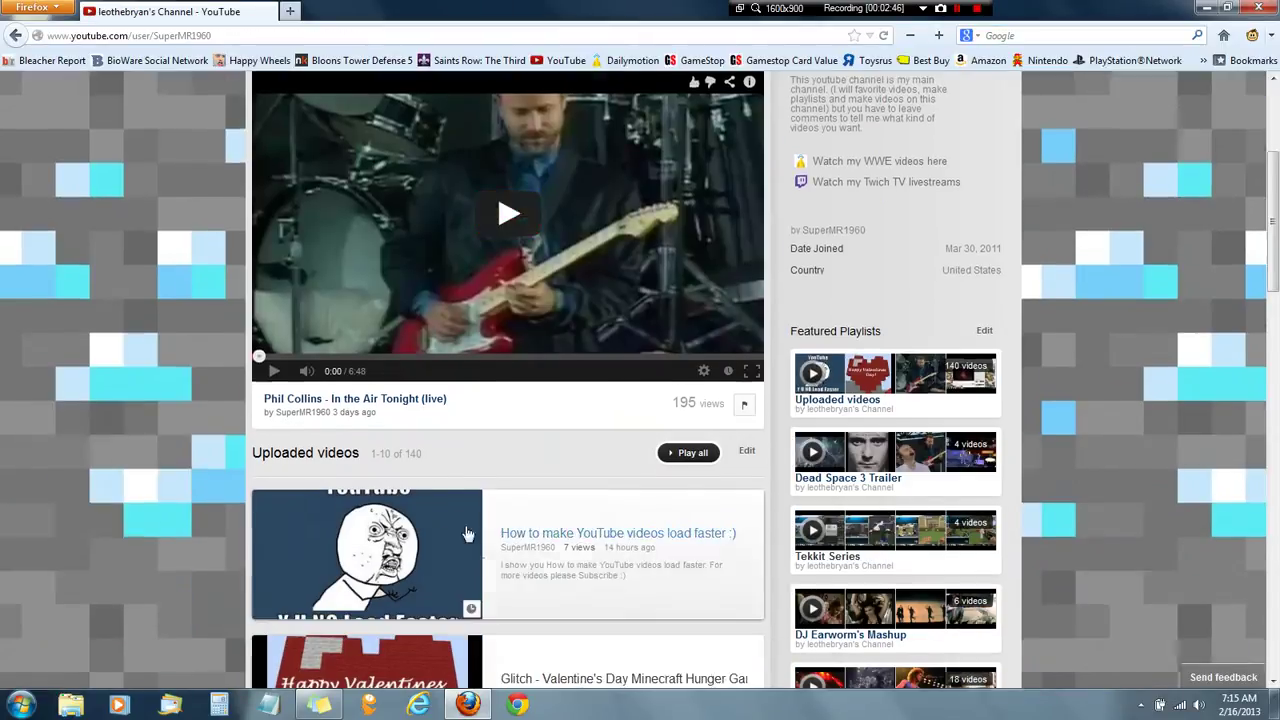
pyautogui.click(742, 262)
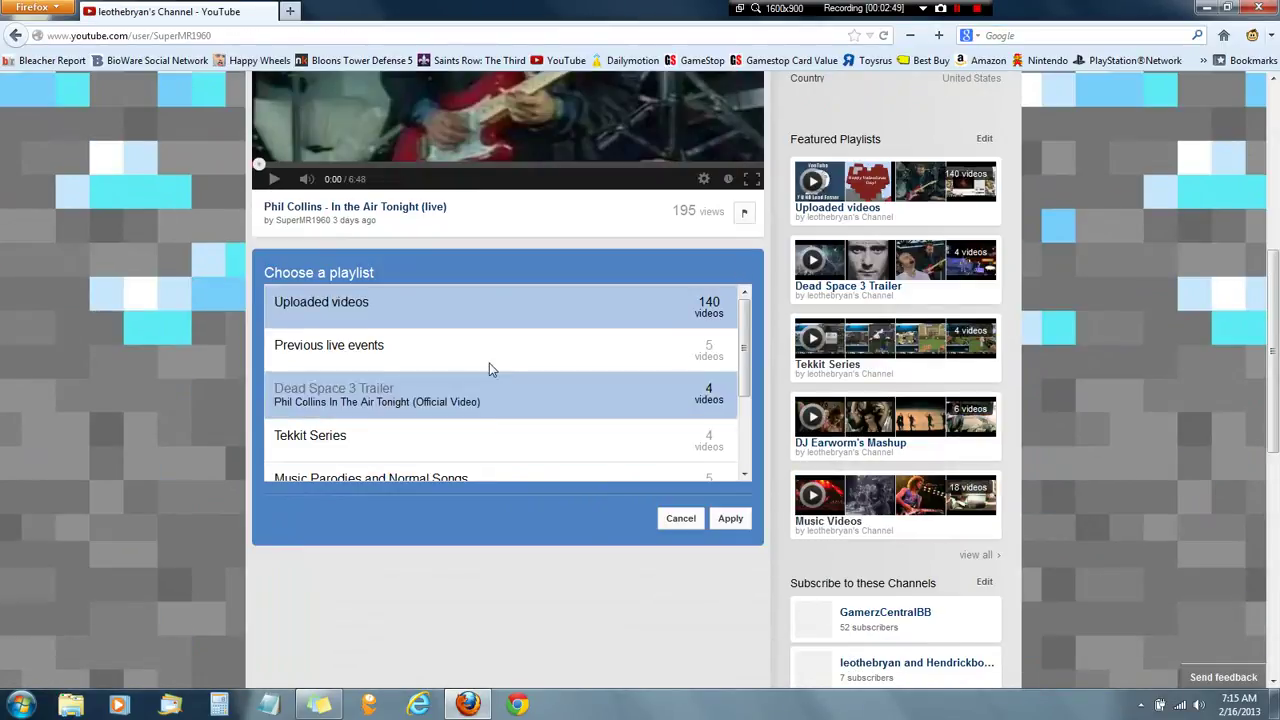
pyautogui.click(680, 518)
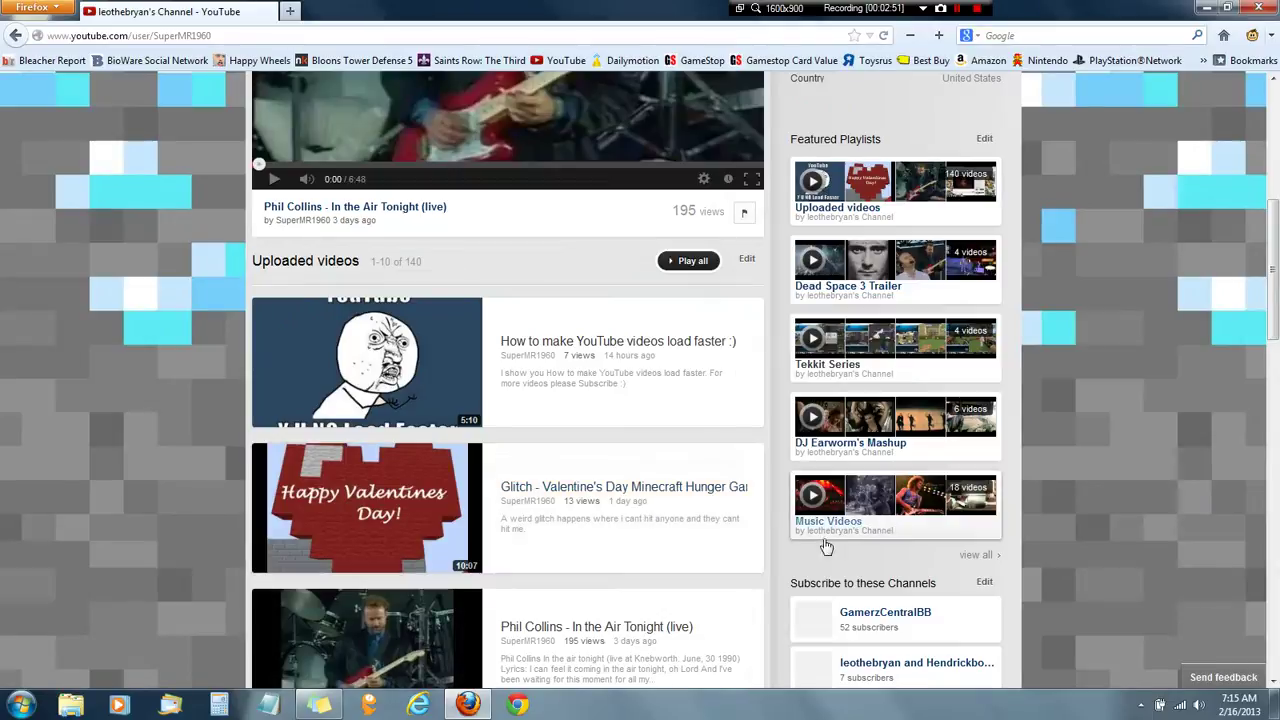
# - Turn "Add video to public playlist" back on in the channel's Feed sharing settings and finish editing
pyautogui.scroll(5, 760, 525)
pyautogui.scroll(2, 826, 533)
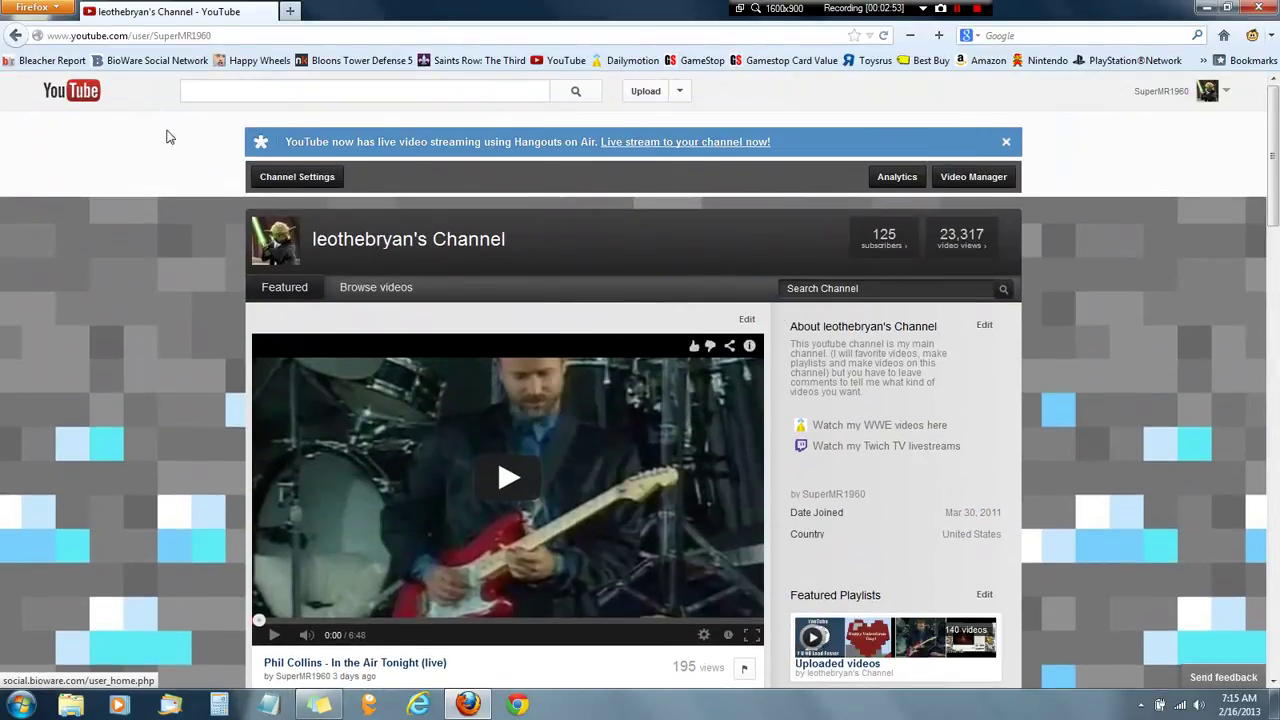
pyautogui.click(255, 177)
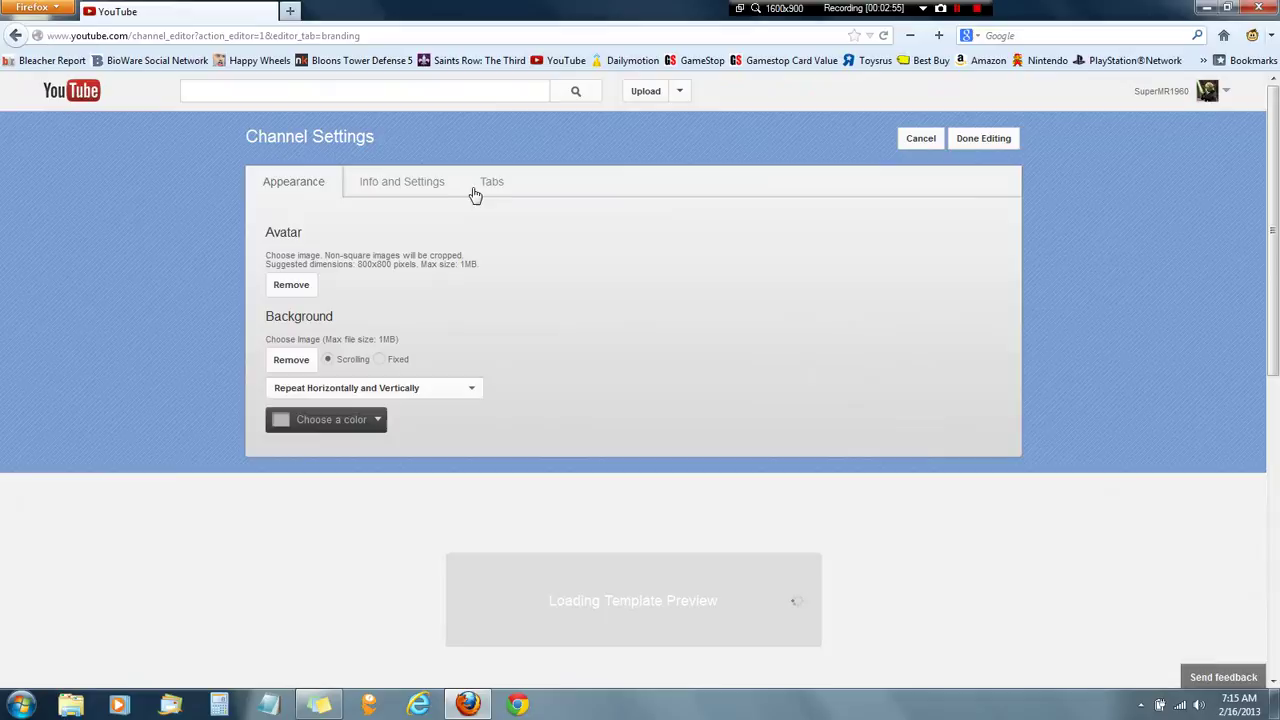
pyautogui.click(488, 184)
pyautogui.click(380, 303)
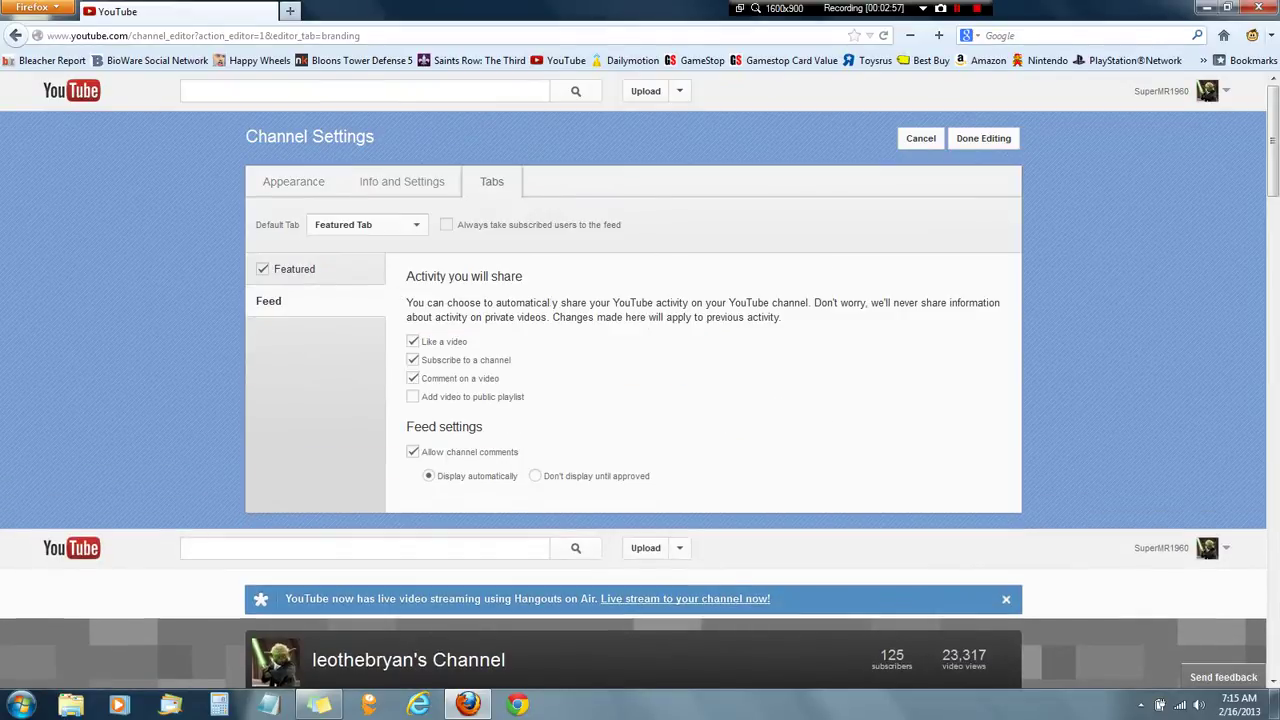
pyautogui.click(1006, 146)
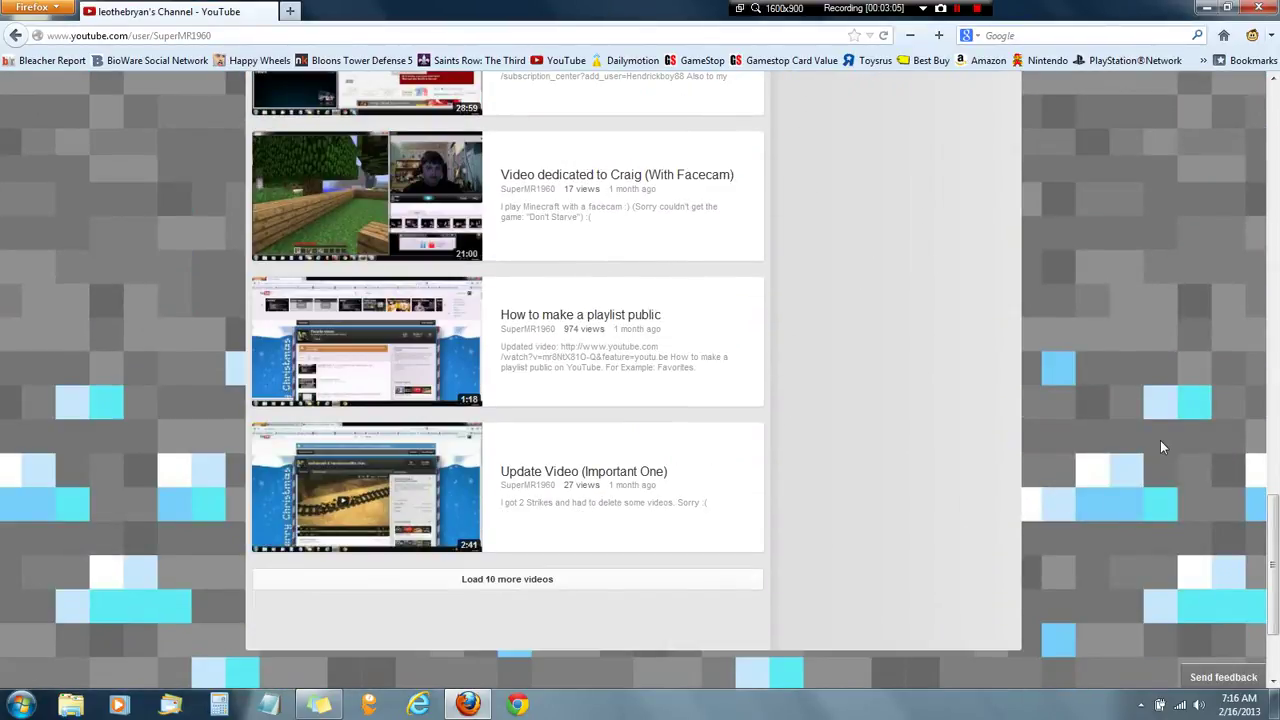
# - Look over the uploads on the channel page and reload the account's own channel
pyautogui.middleClick(1160, 437)
pyautogui.scroll(20, 1180, 224)
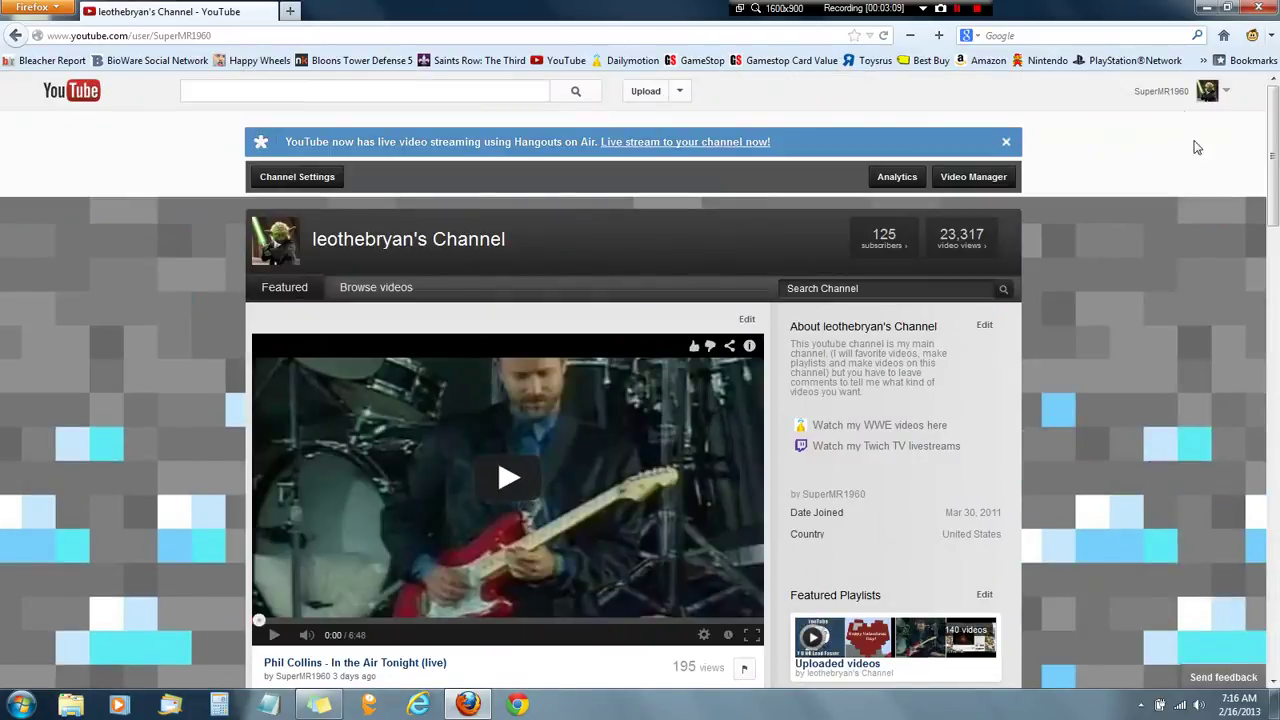
pyautogui.click(1185, 92)
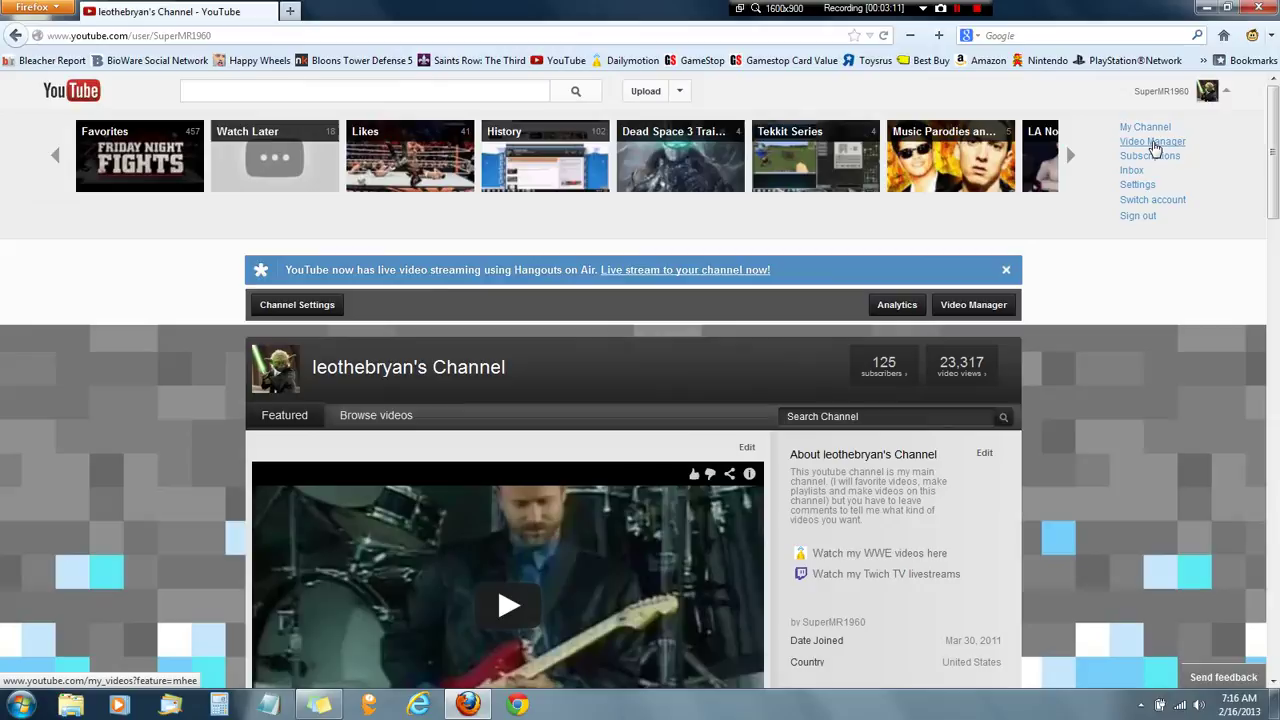
pyautogui.click(1145, 127)
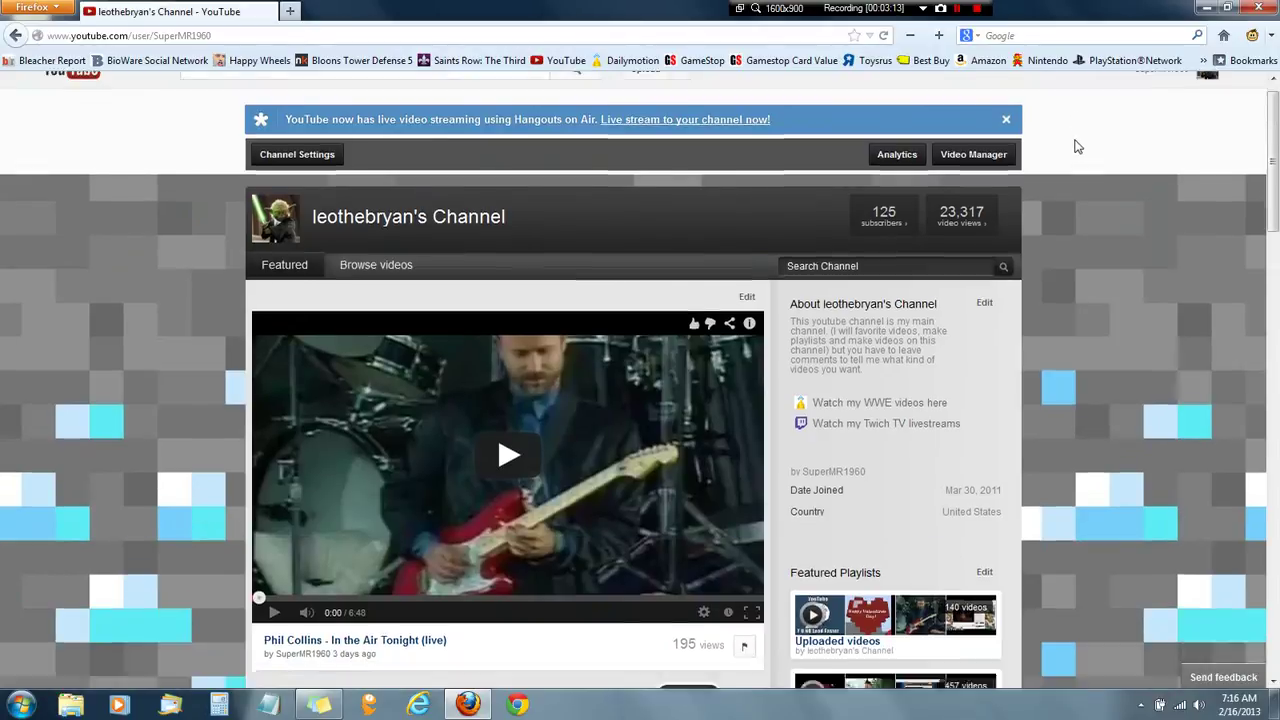
# - Go to the GamerzCentralBB channel, open its original "How to make a playlist public" video and pause it
pyautogui.scroll(-15, 1073, 148)
pyautogui.click(900, 334)
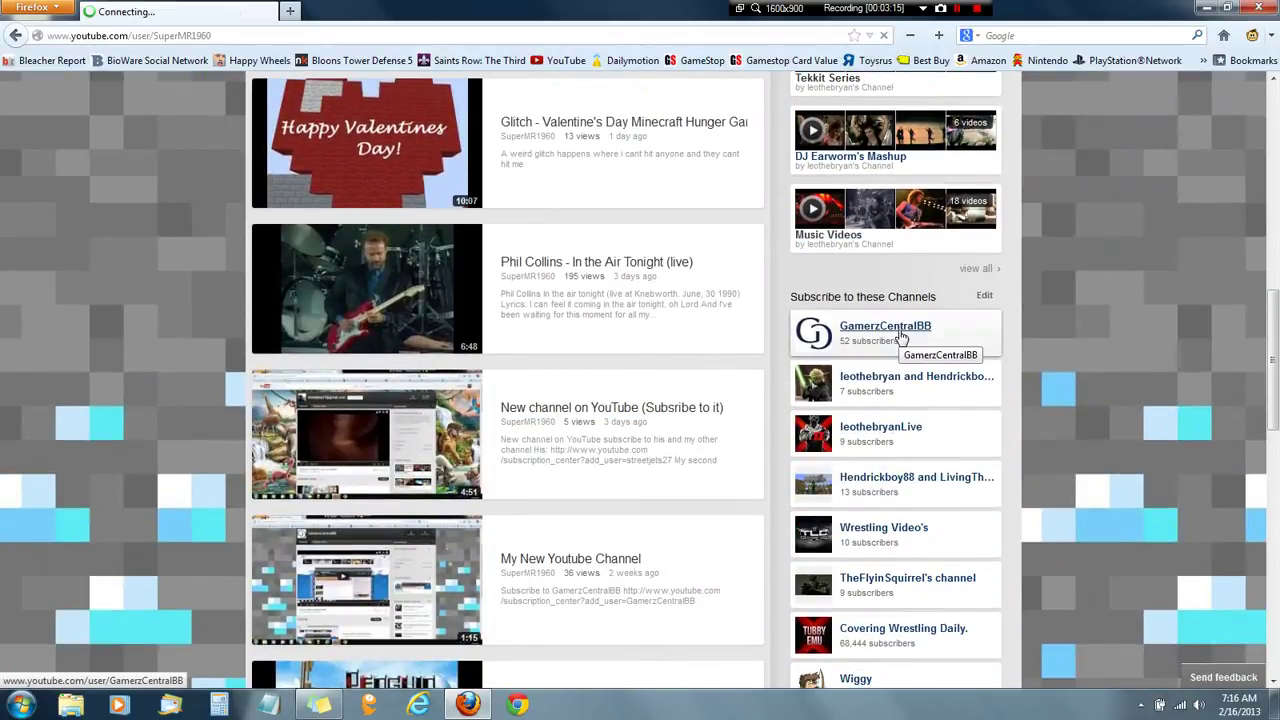
pyautogui.scroll(-12, 586, 400)
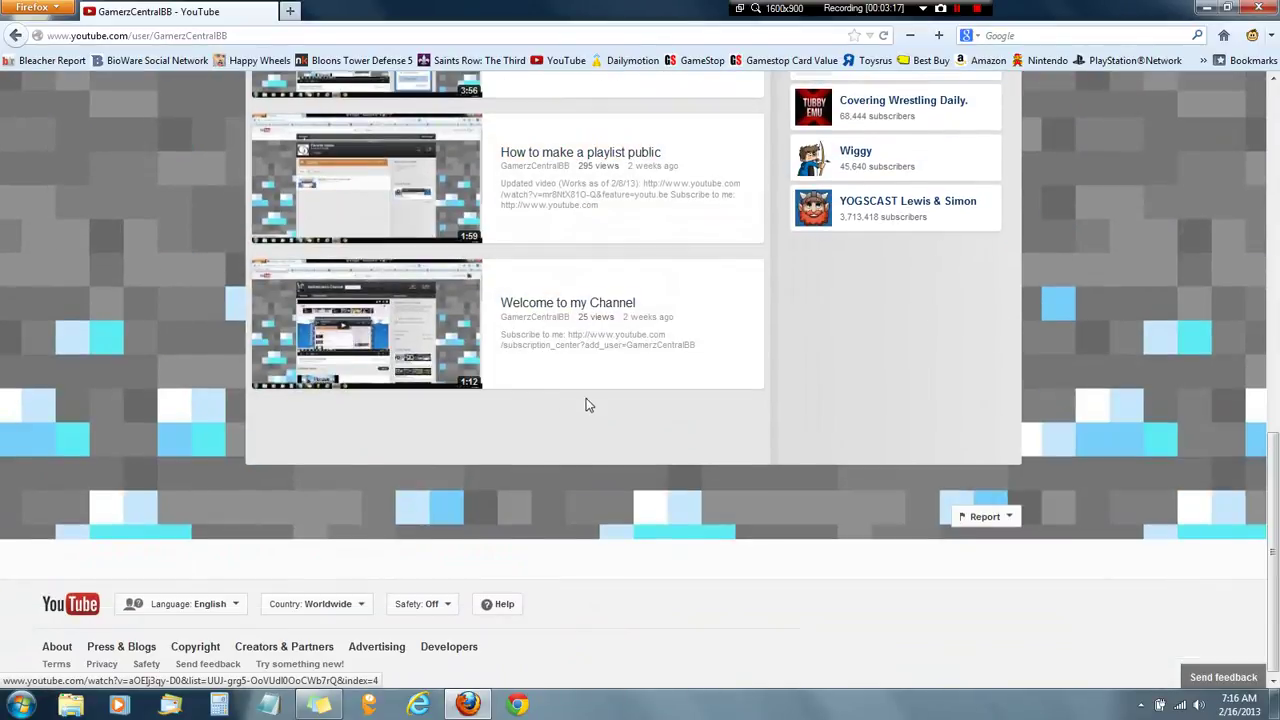
pyautogui.click(603, 187)
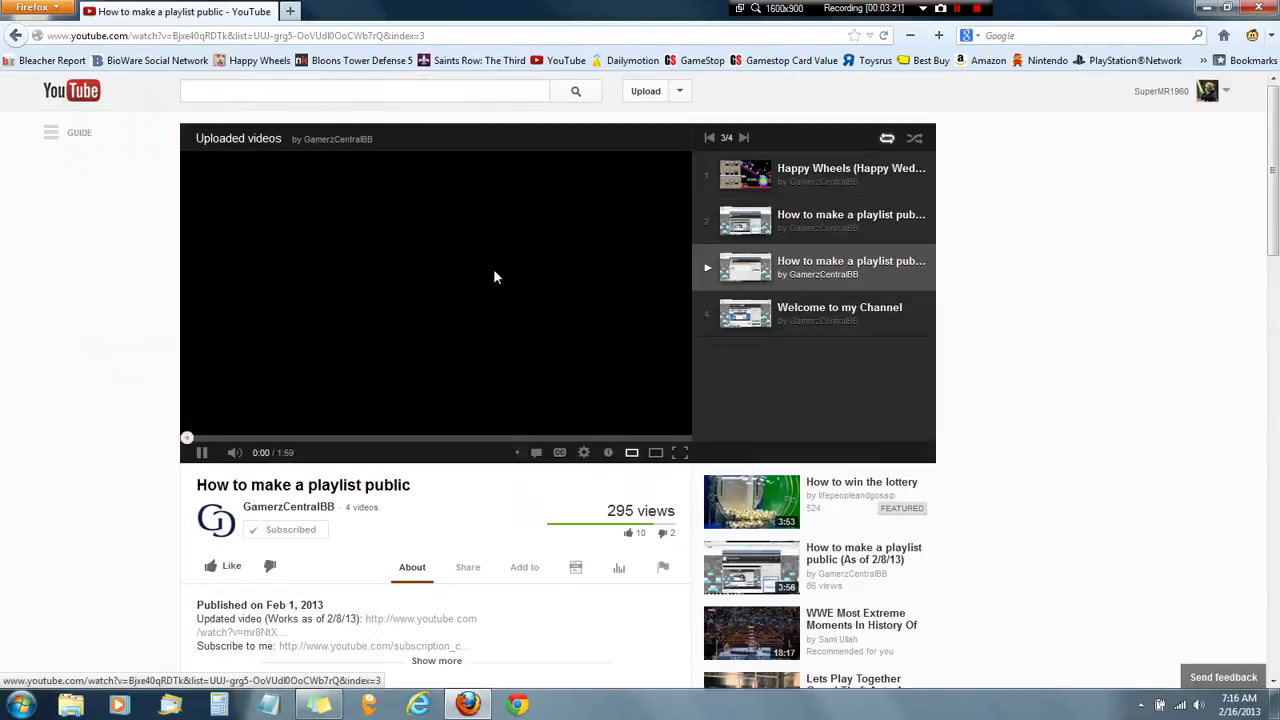
pyautogui.click(493, 277)
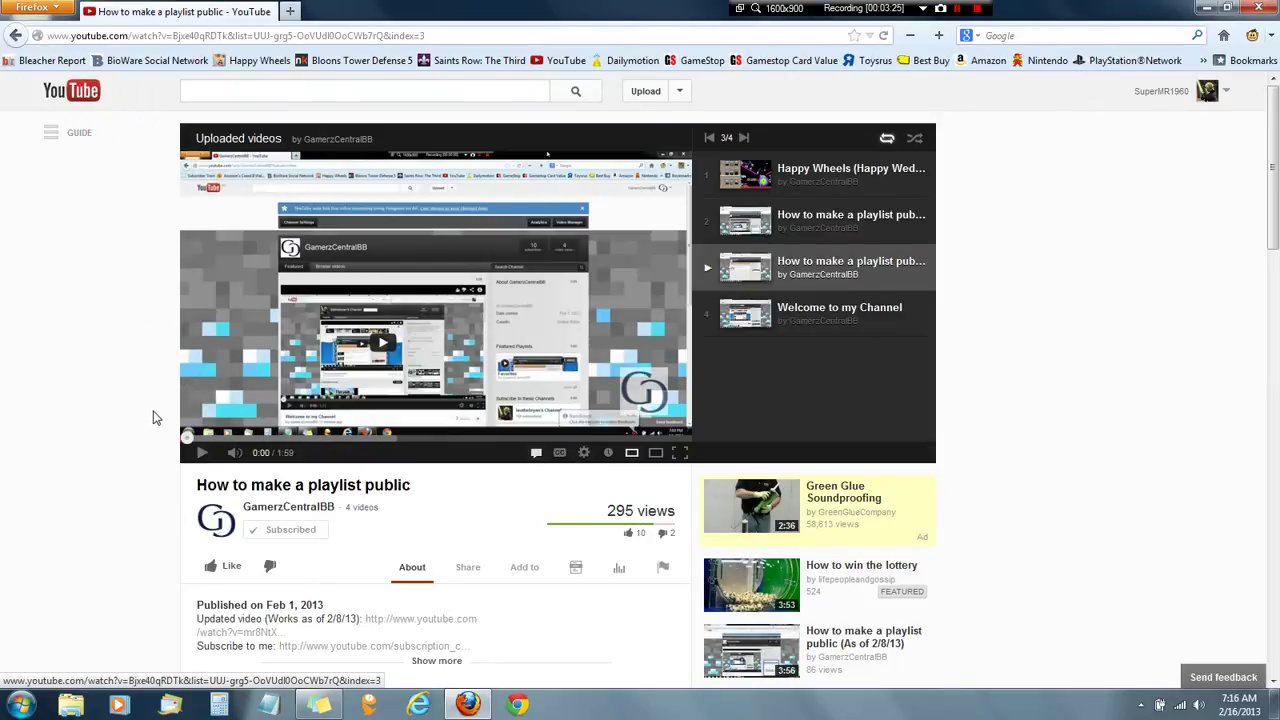
# - Read the comments on the original video, including the replies pointing to the updated video
pyautogui.scroll(-10, 230, 460)
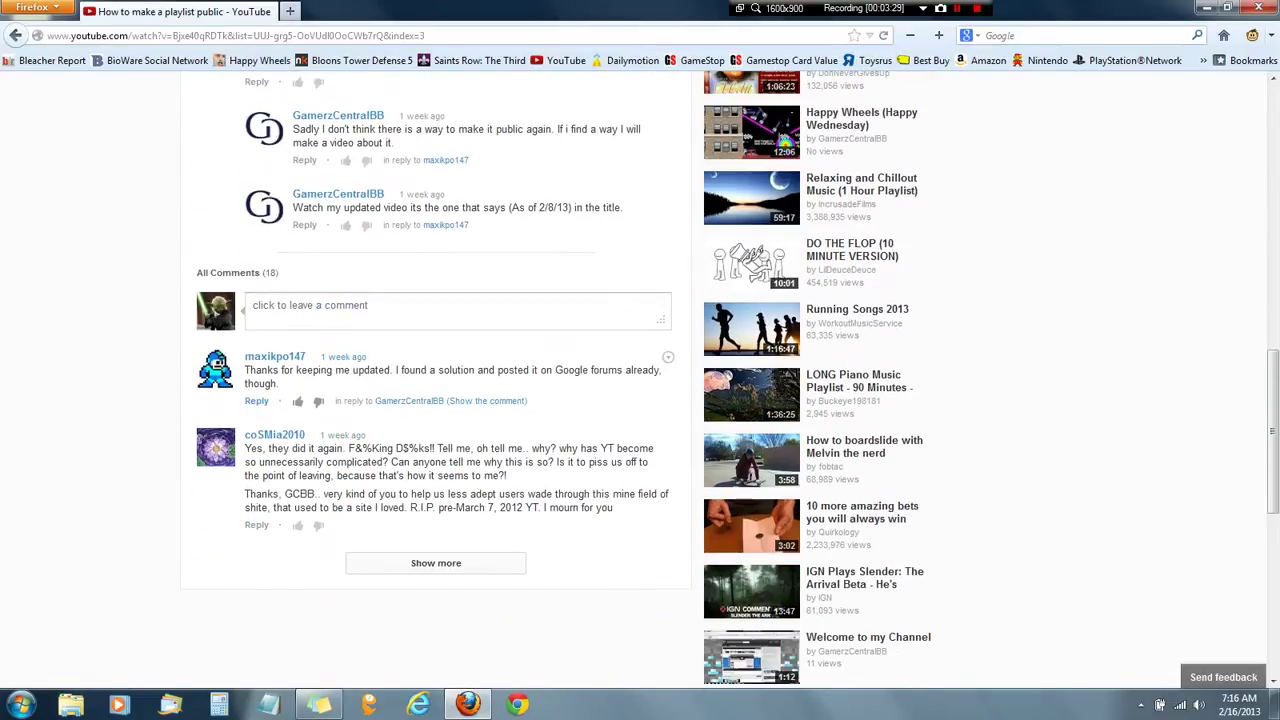
pyautogui.scroll(4, 306, 423)
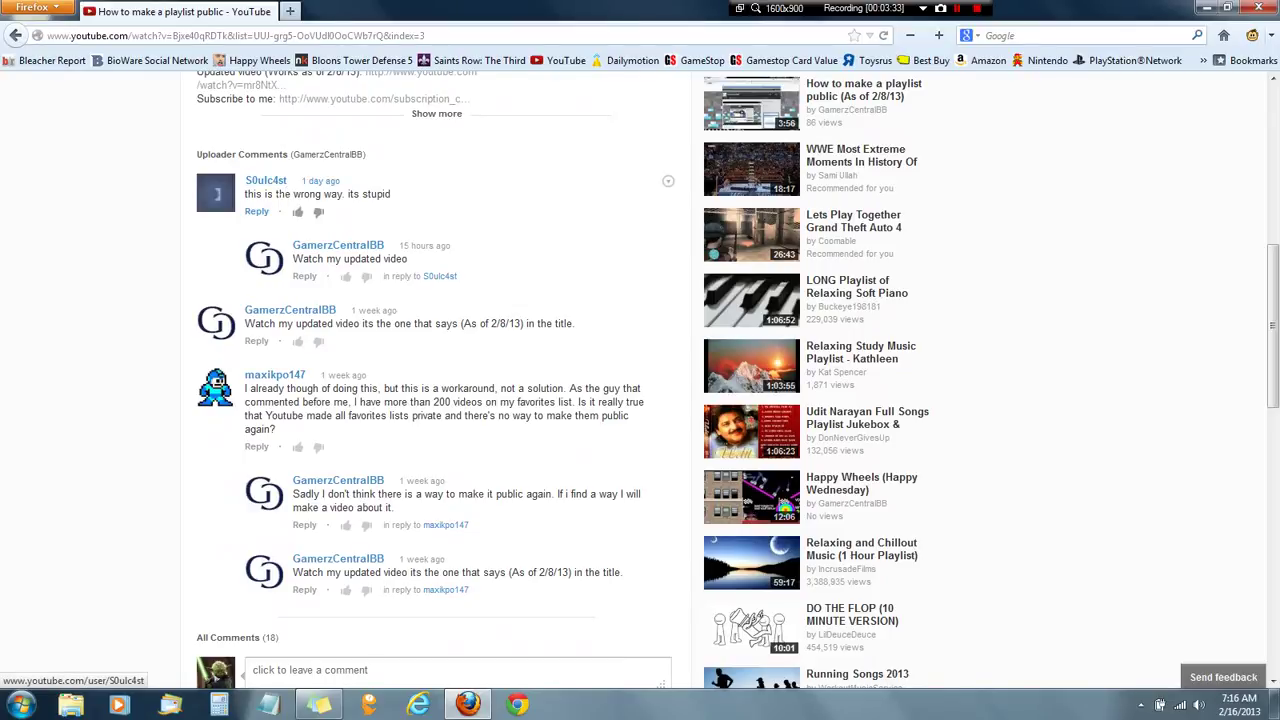
pyautogui.moveTo(350, 194); pyautogui.dragTo(315, 190)
pyautogui.click(318, 197)
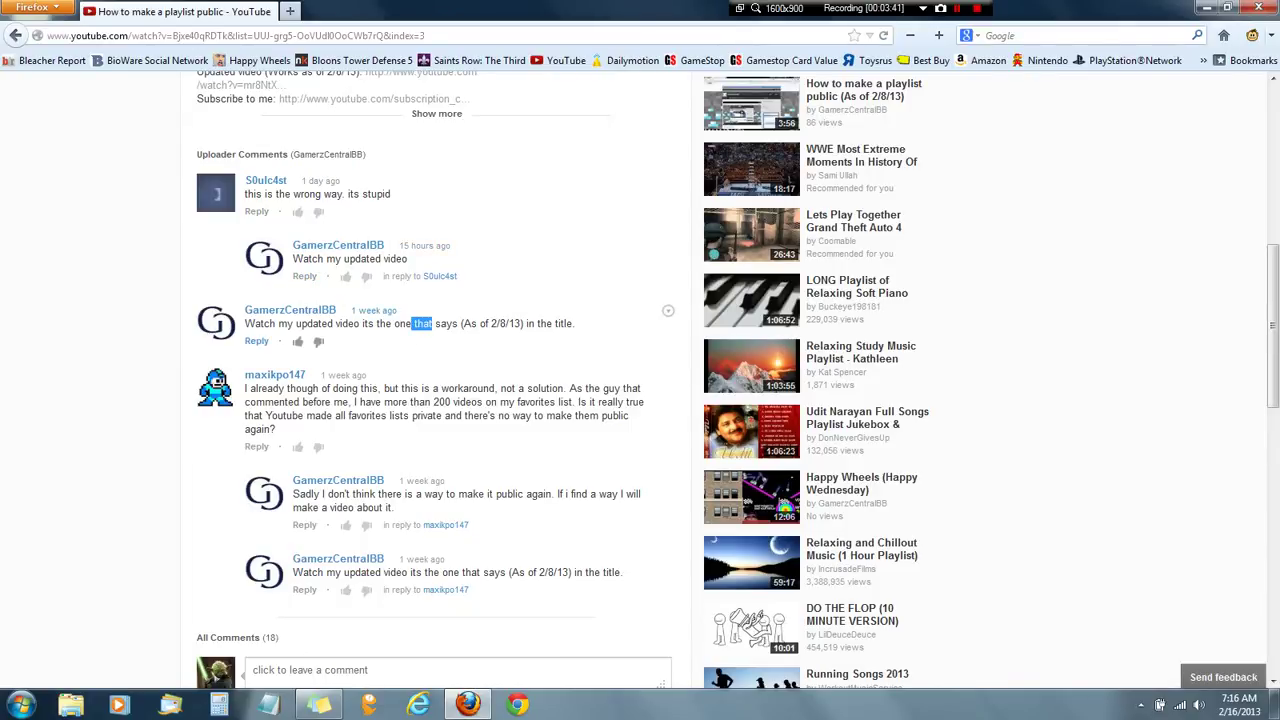
pyautogui.click(413, 323)
# - Open the updated video "How to make a playlist public (As of 2/8/13)", pause it and read its viewers' comments
pyautogui.scroll(5, 380, 320)
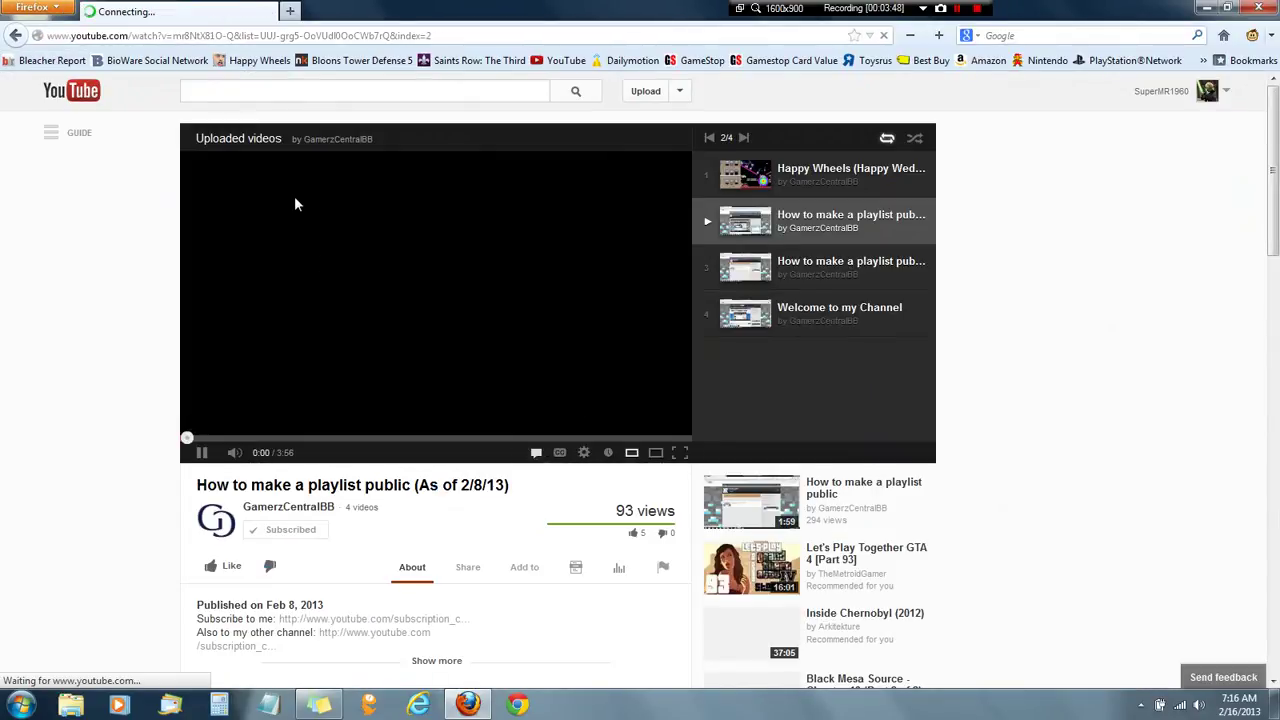
pyautogui.click(418, 310)
pyautogui.scroll(-5, 134, 417)
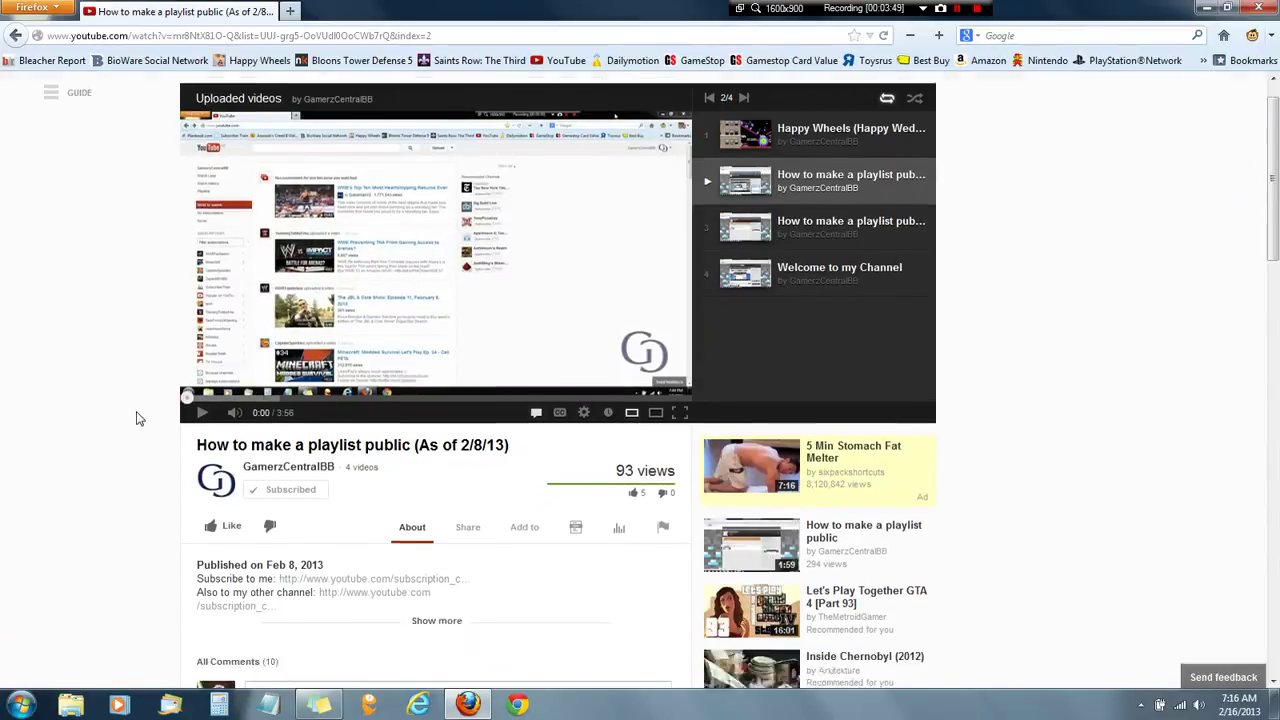
pyautogui.scroll(-1, 134, 417)
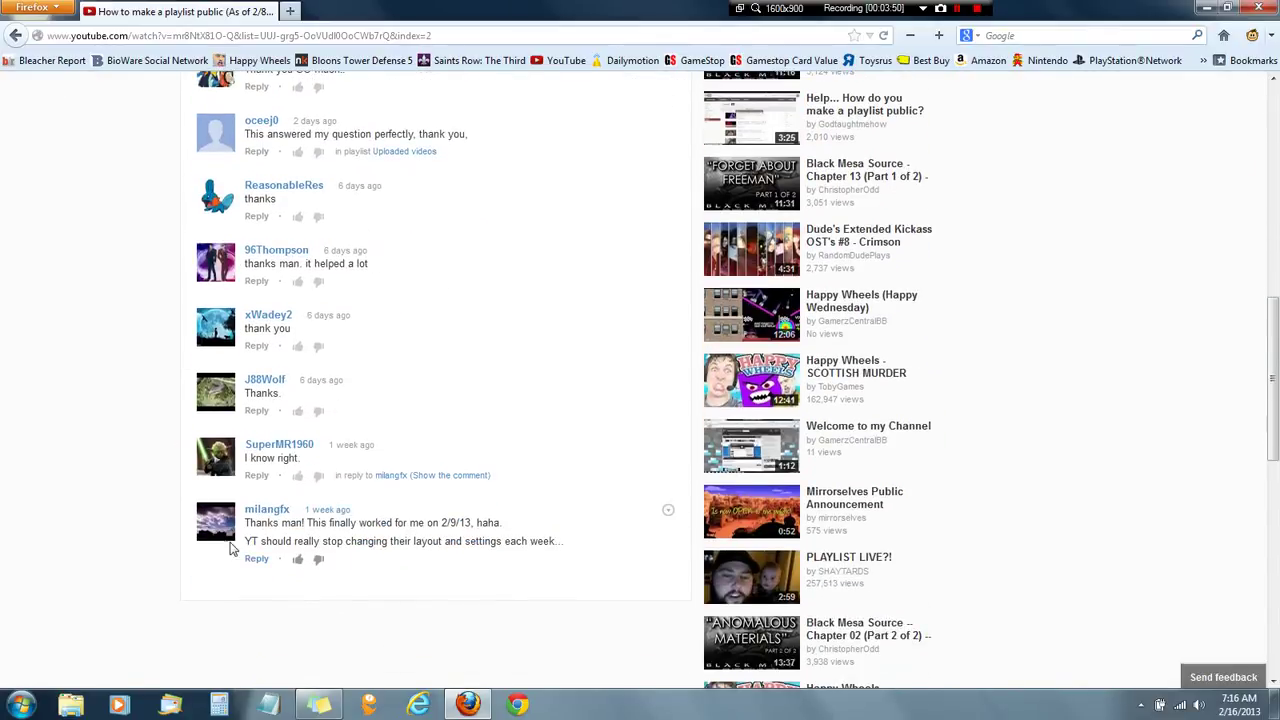
pyautogui.scroll(1, 275, 540)
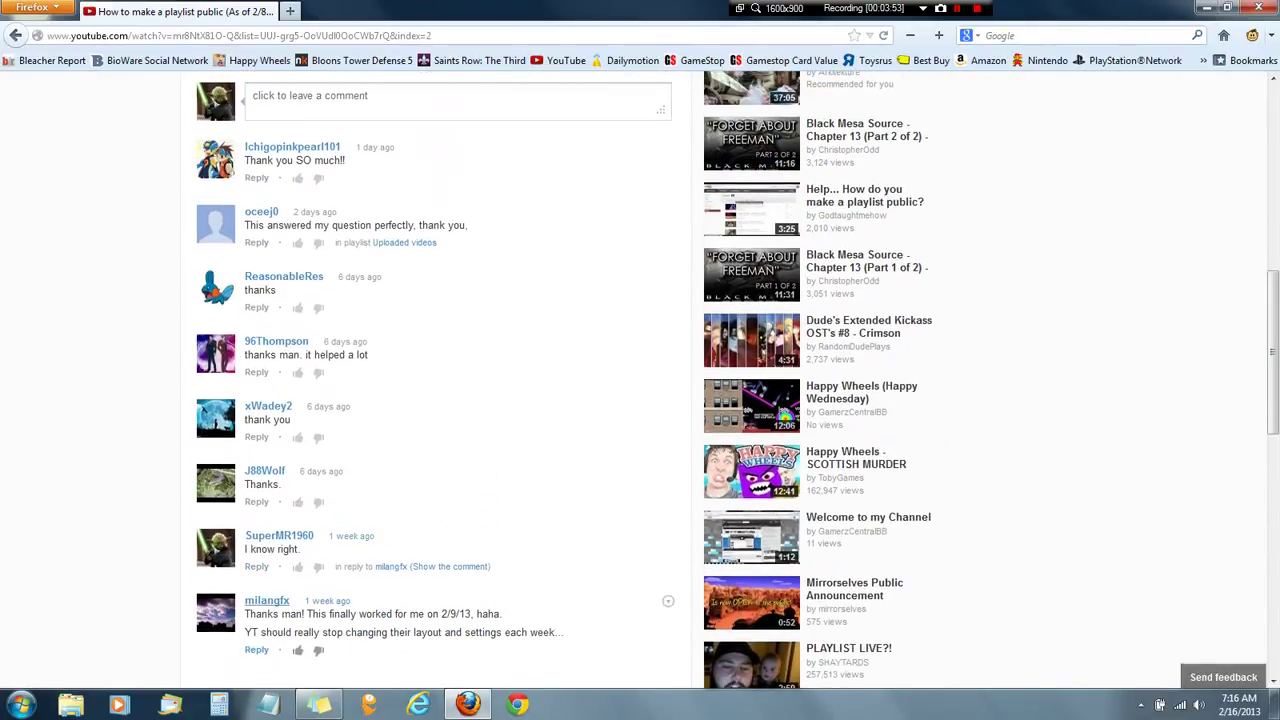
pyautogui.scroll(-2, 143, 433)
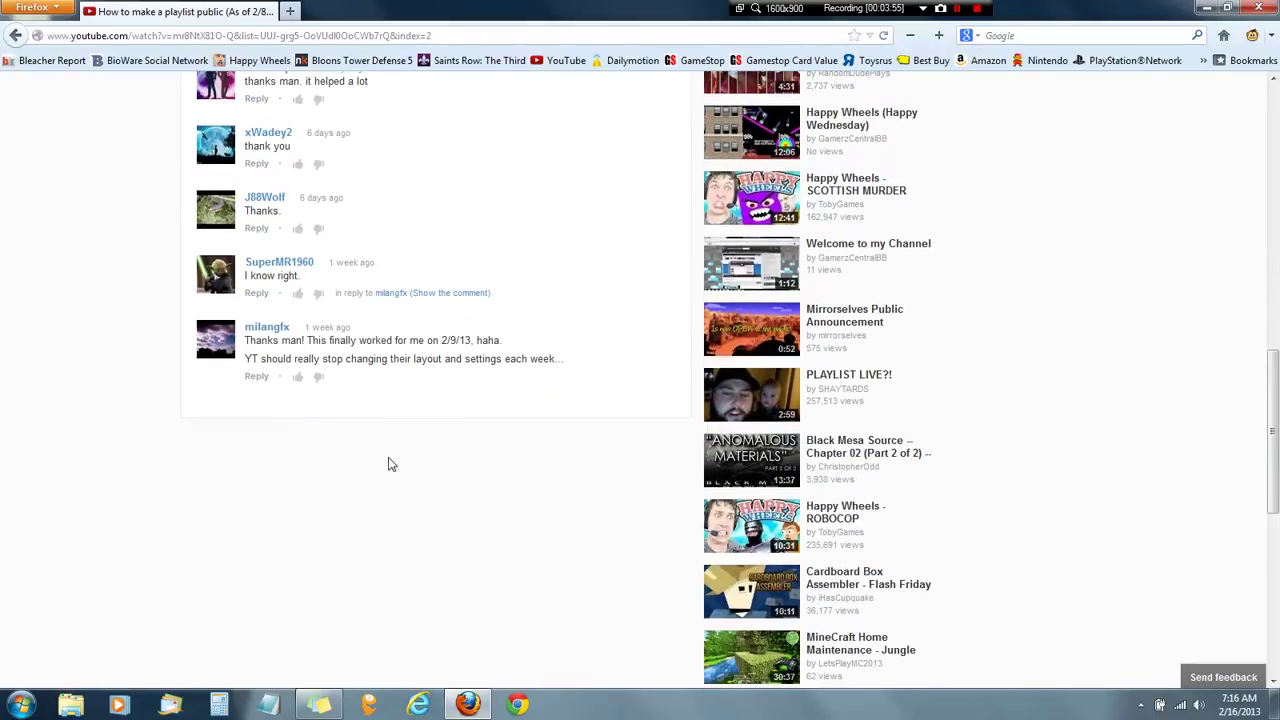
pyautogui.scroll(15, 131, 429)
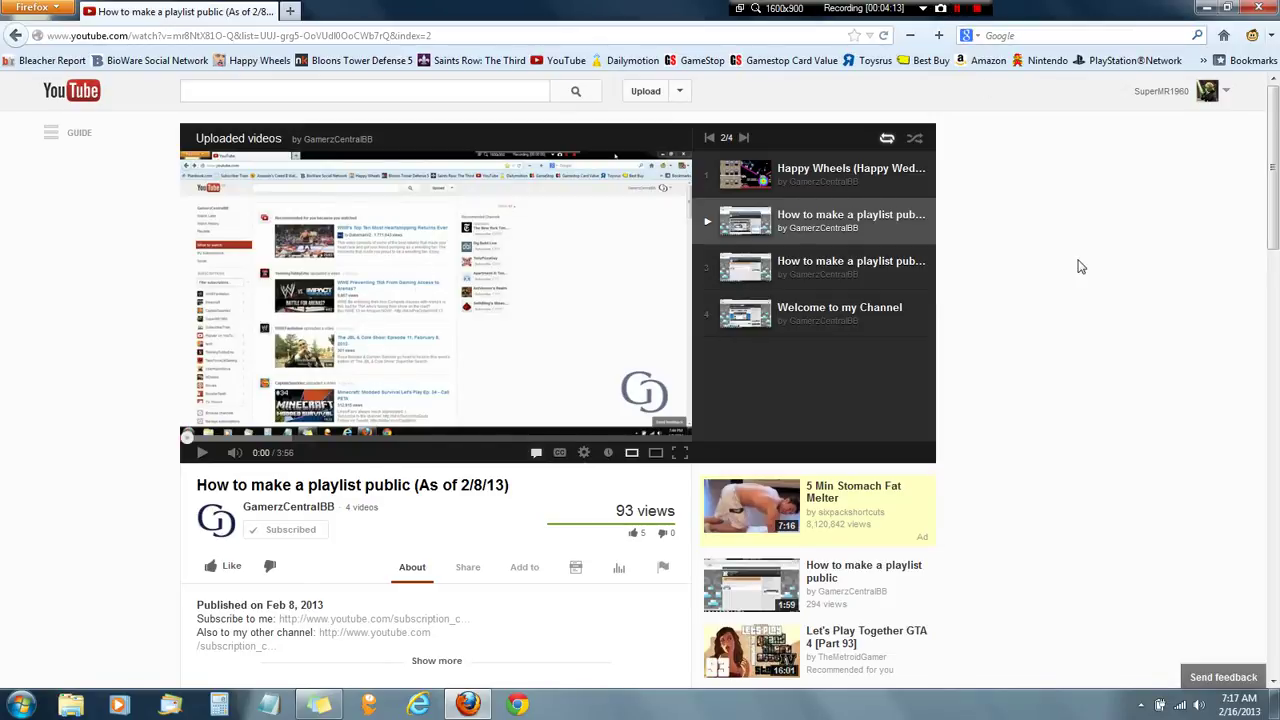
# - Move the Mozilla Firefox desktop shortcut to the Recycle Bin, empty the bin permanently and close its window
pyautogui.click(1205, 7)
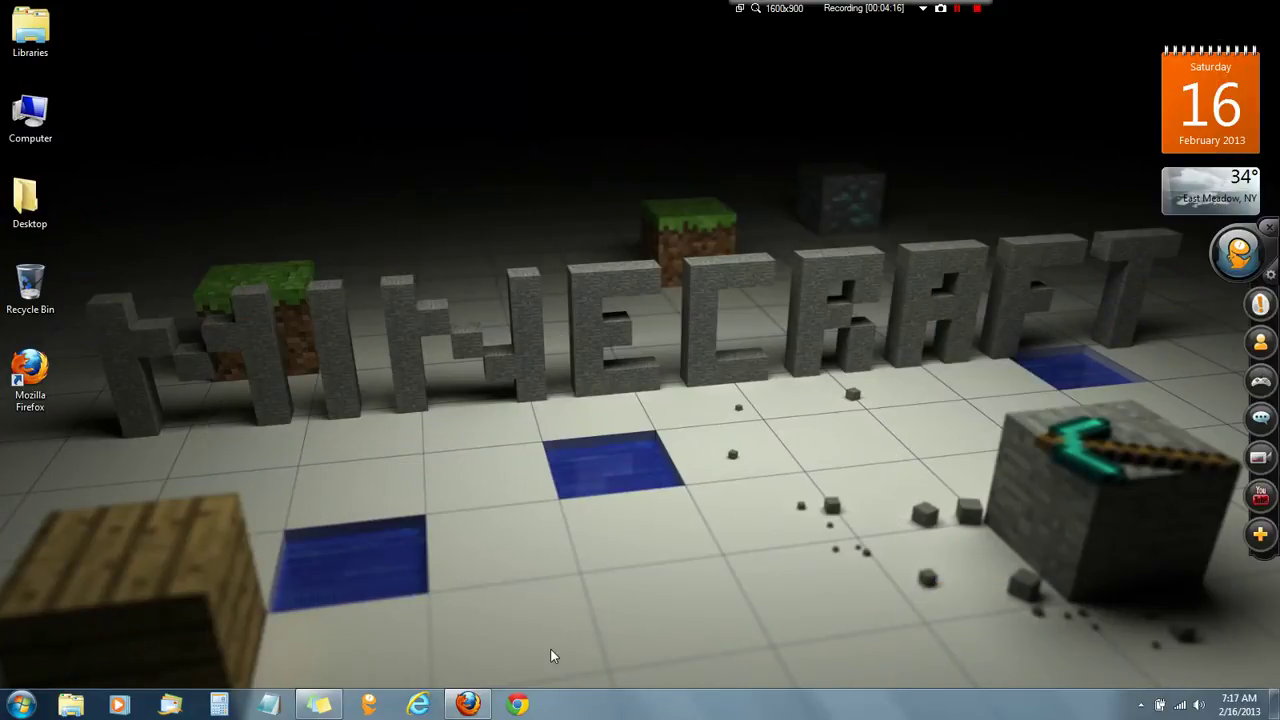
pyautogui.moveTo(28, 368); pyautogui.dragTo(28, 292)
pyautogui.doubleClick(28, 295)
pyautogui.click(390, 140)
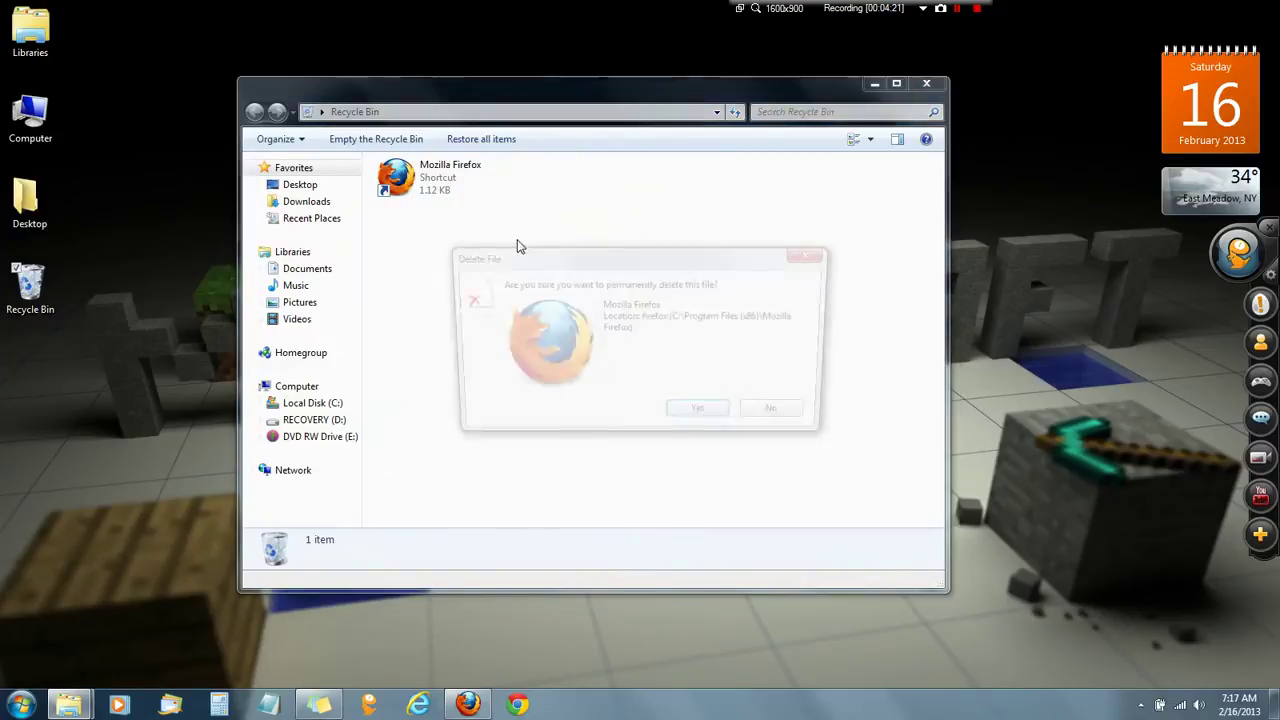
pyautogui.click(703, 417)
pyautogui.click(926, 82)
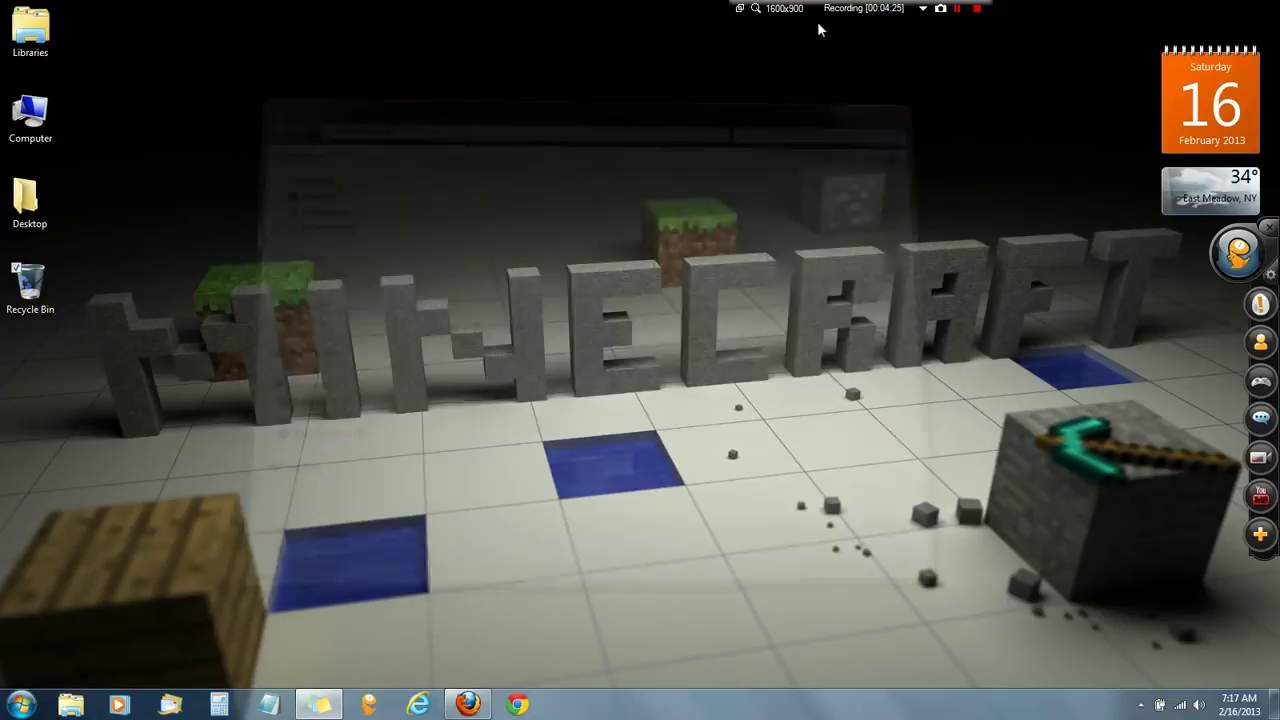
# - Switch back to Firefox, glance over the updated video's page and return to the GamerzCentralBB channel
pyautogui.click(468, 704)
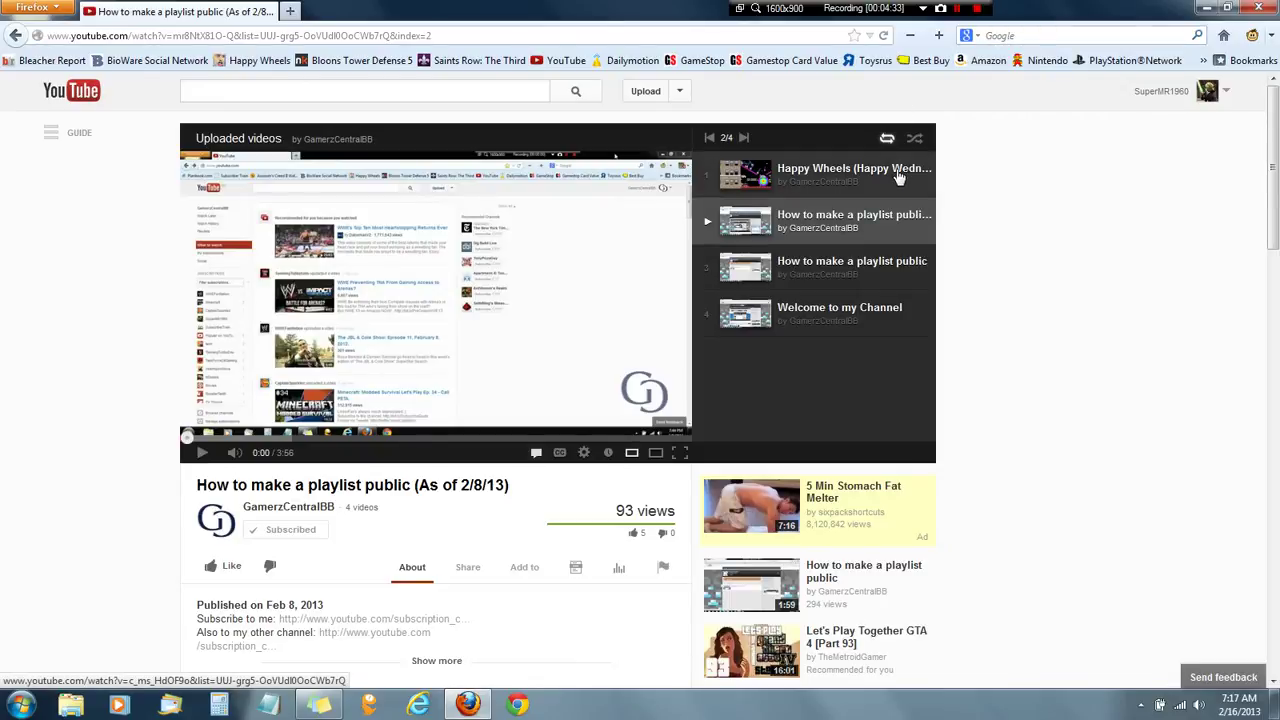
pyautogui.scroll(-5, 952, 210)
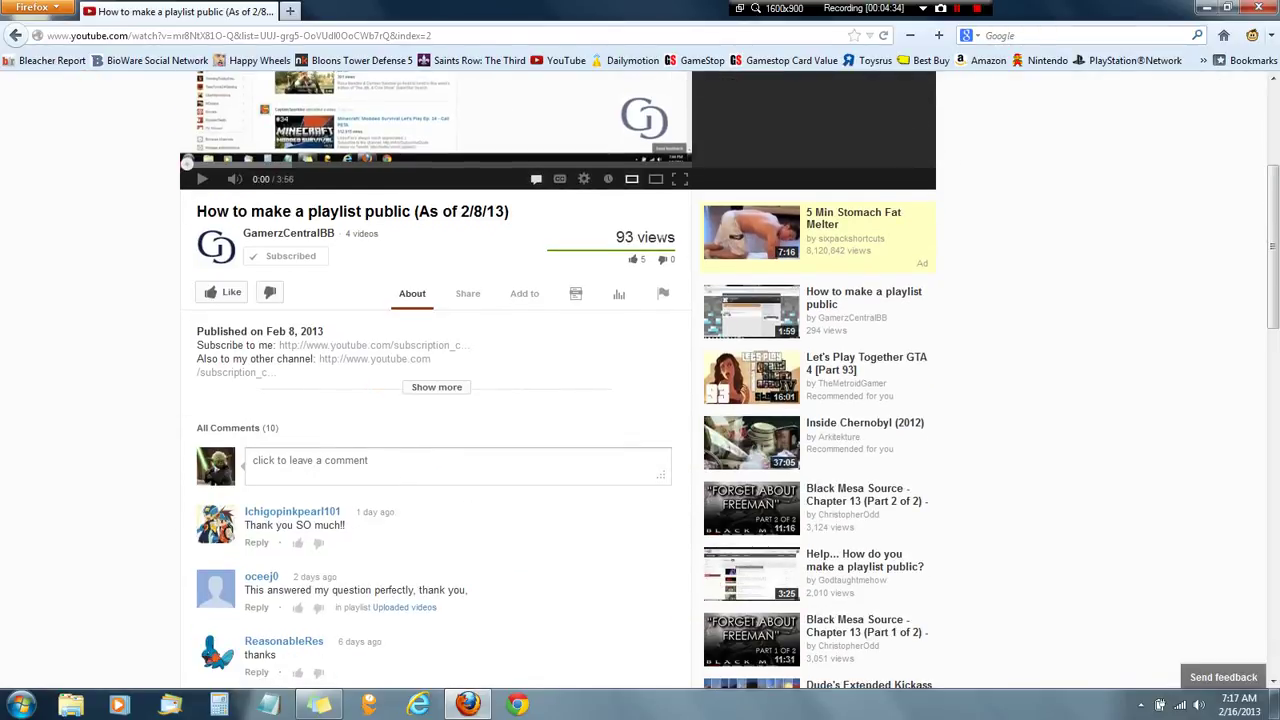
pyautogui.click(15, 35)
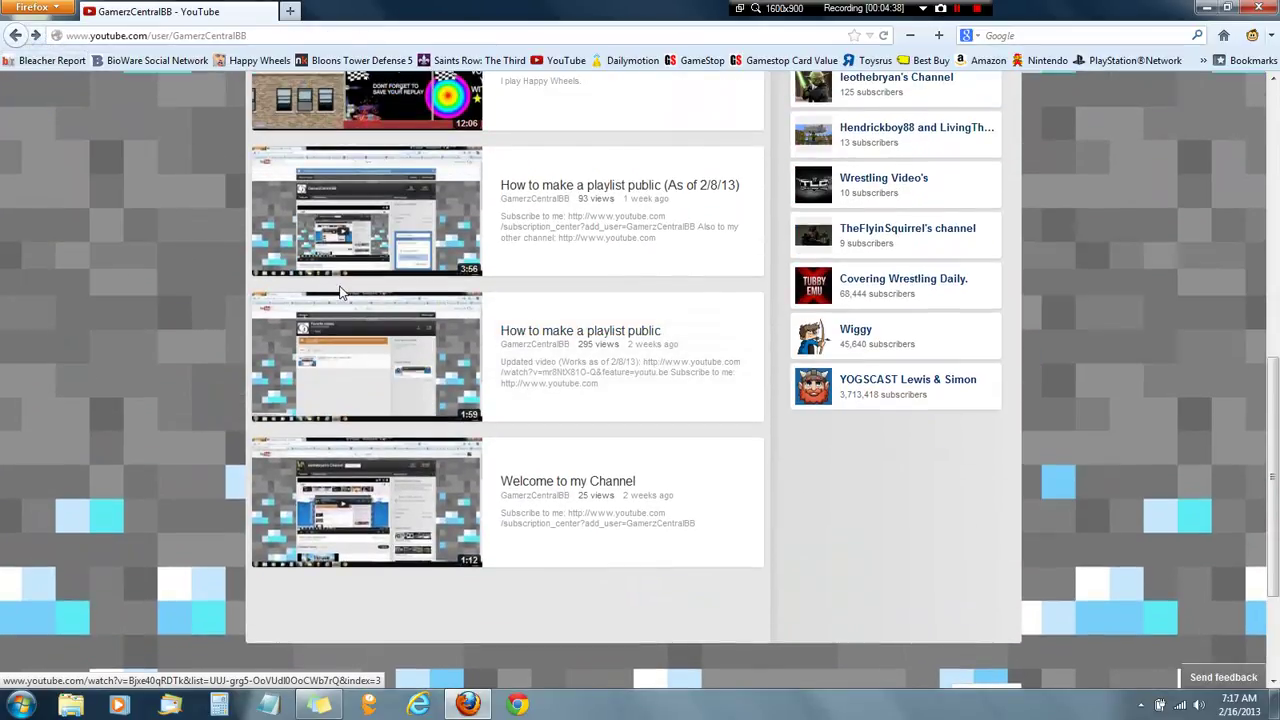
# - Reopen the original "How to make a playlist public" video and look over its comments again
pyautogui.click(336, 312)
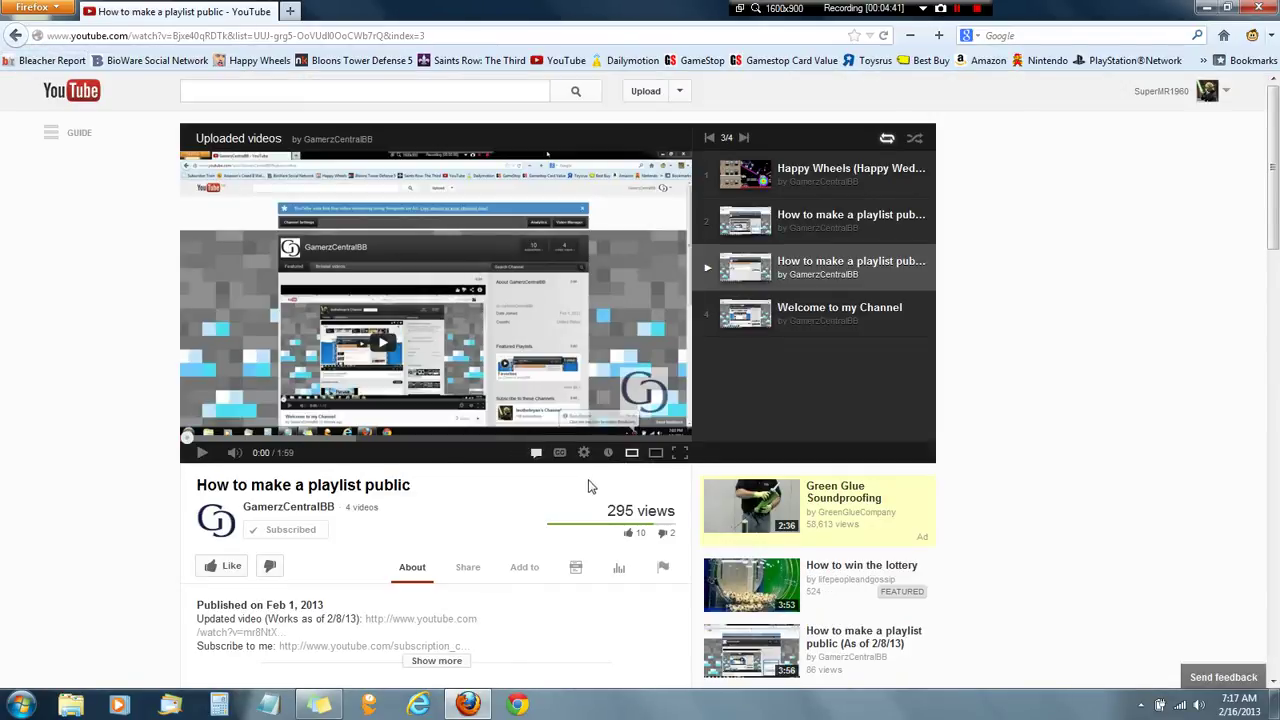
pyautogui.scroll(-15, 250, 440)
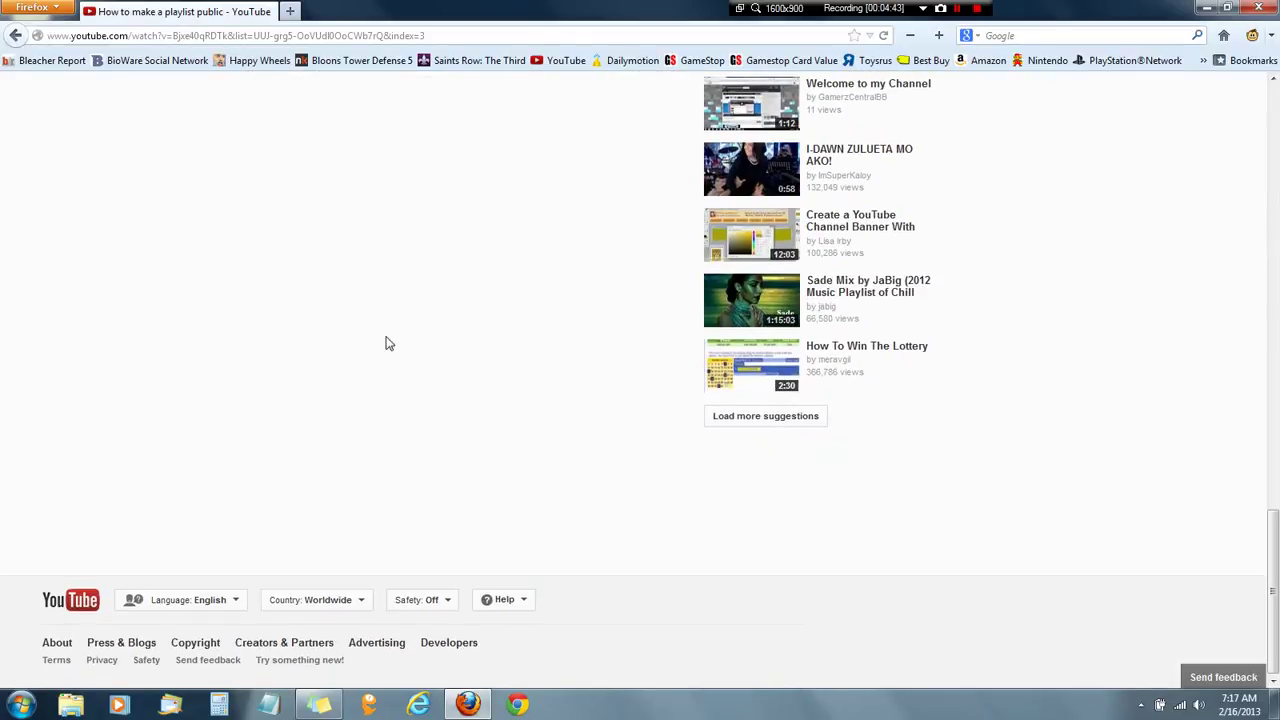
pyautogui.scroll(5, 386, 340)
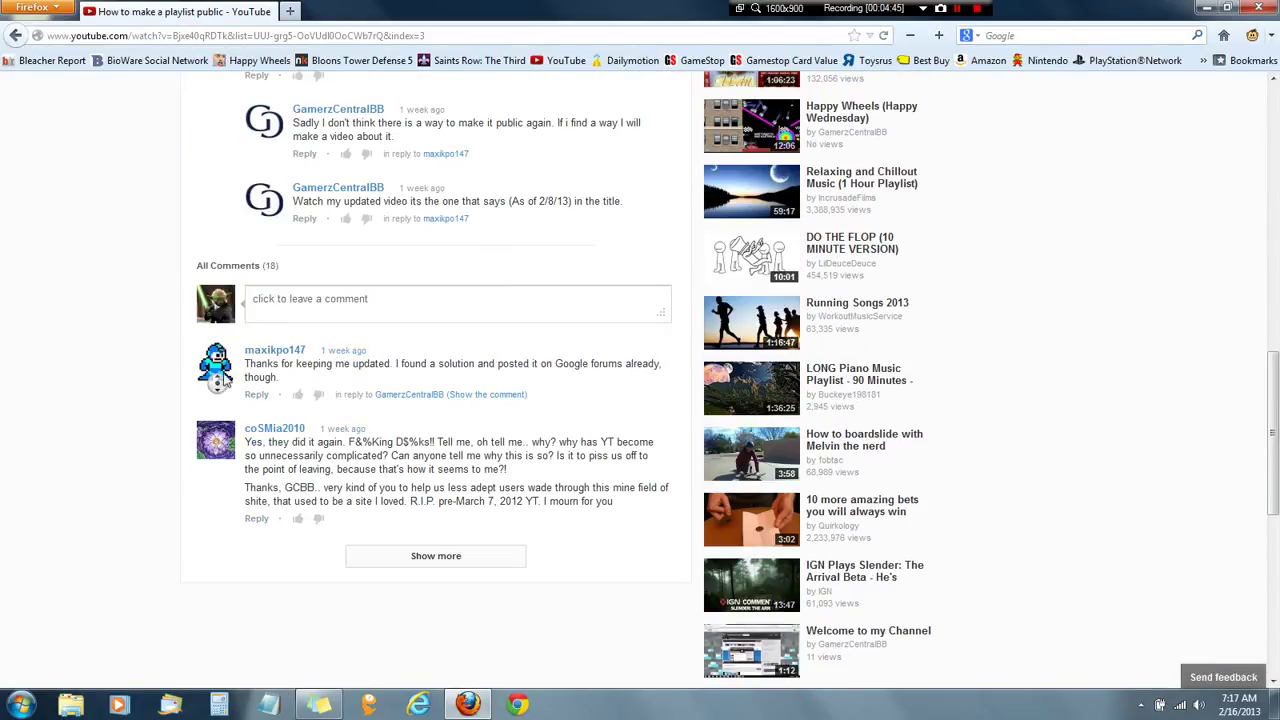
pyautogui.scroll(10, 210, 380)
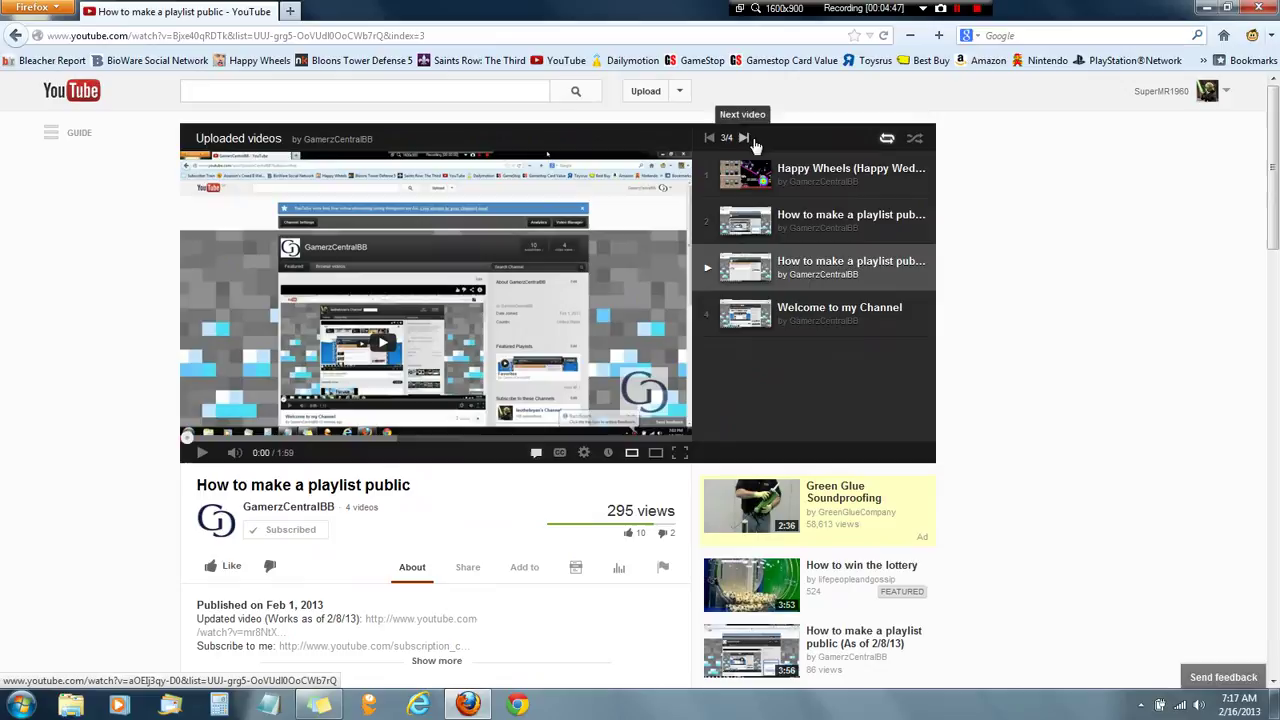